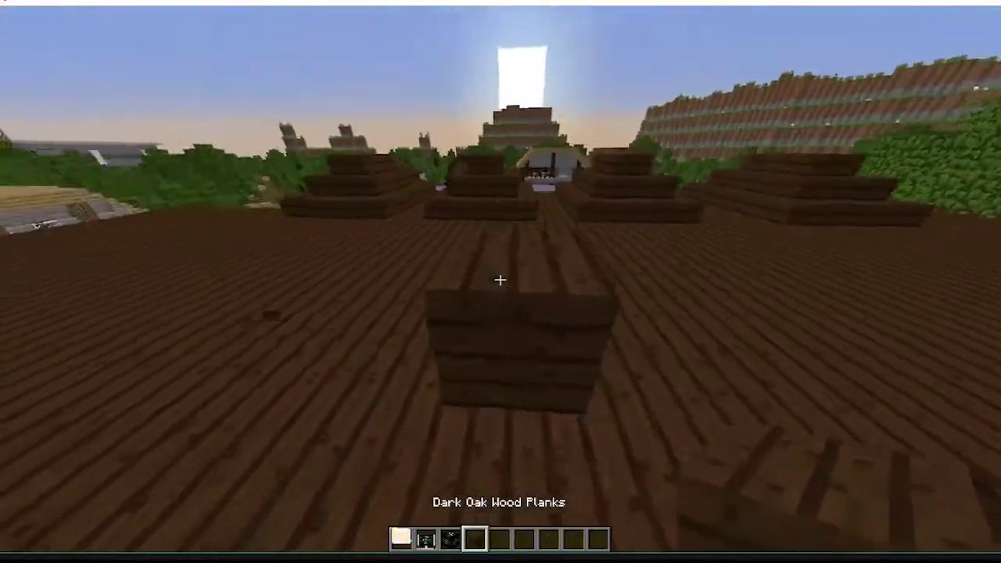
Cycle hotbar items, then place a black logo block on the floor and break it.
key(2)
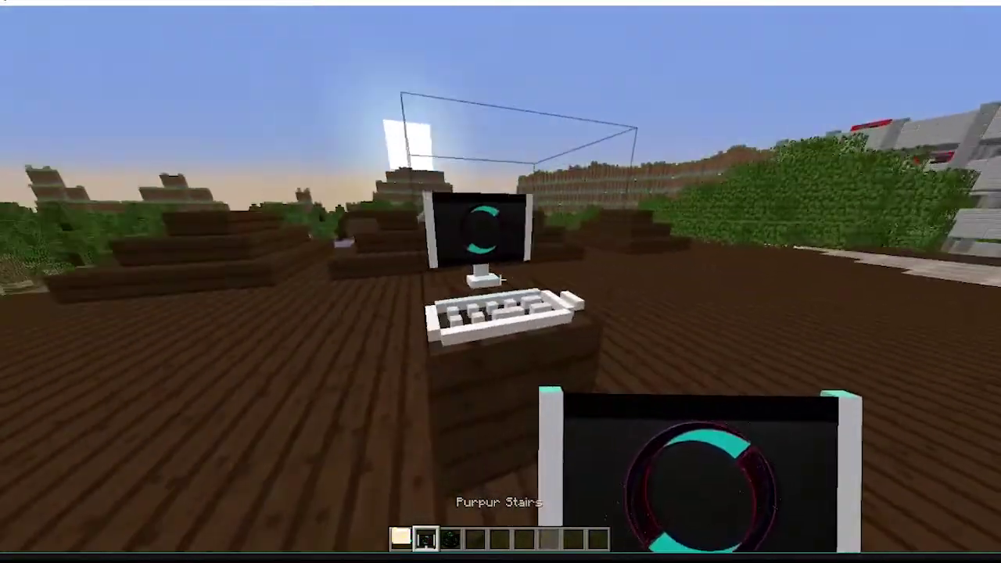
key(w)
key(s)
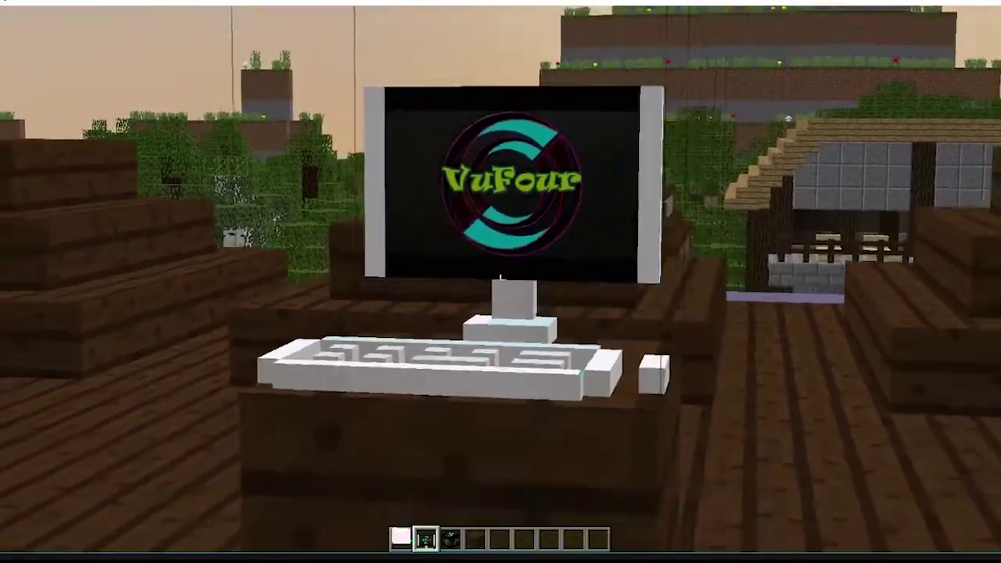
key(6)
key(3)
right_click(500, 279)
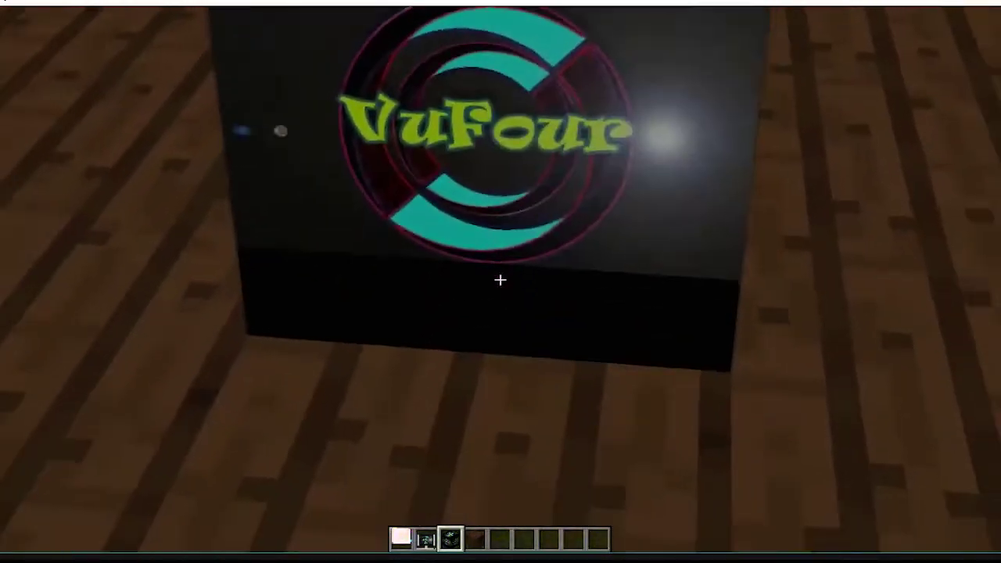
click(500, 279)
key(1)
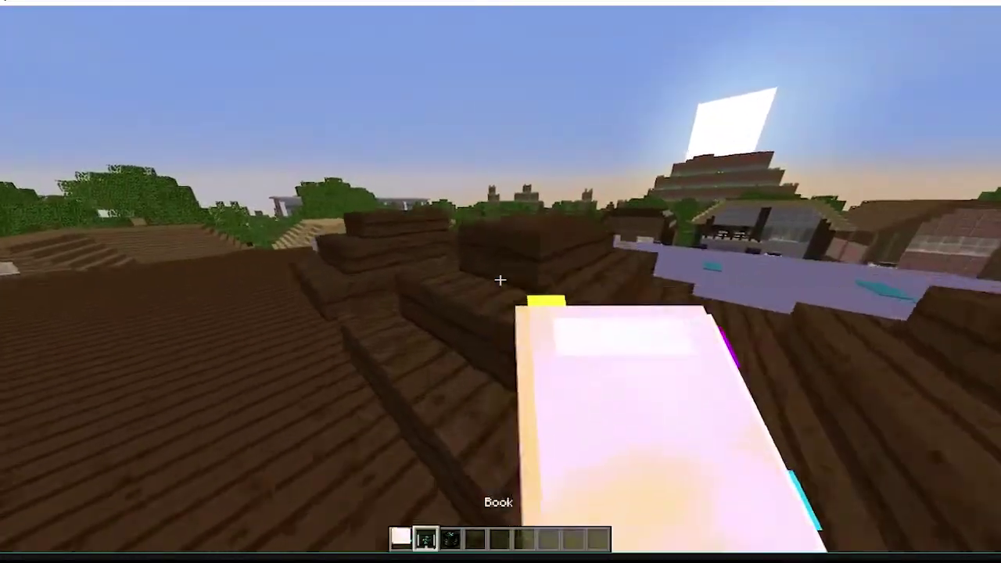
key(4)
Check the player list, then walk across the roof and over the big tree's leaves.
key(Tab)
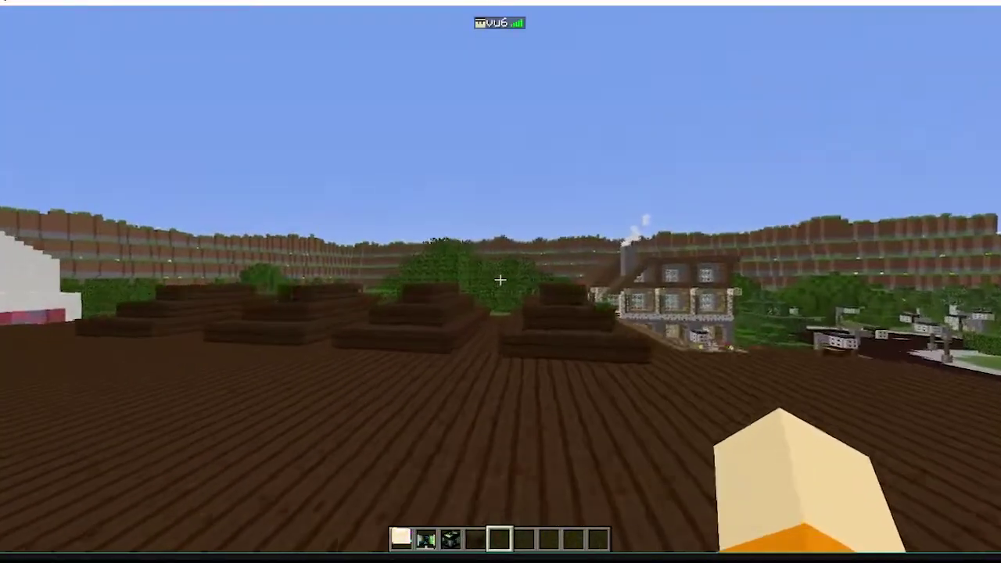
key(w)
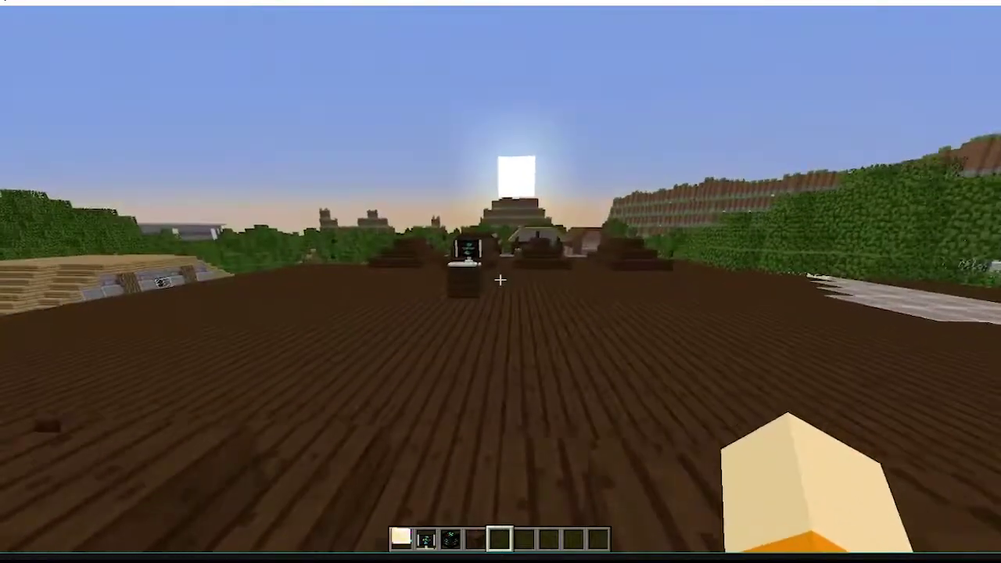
key(4)
key(s)
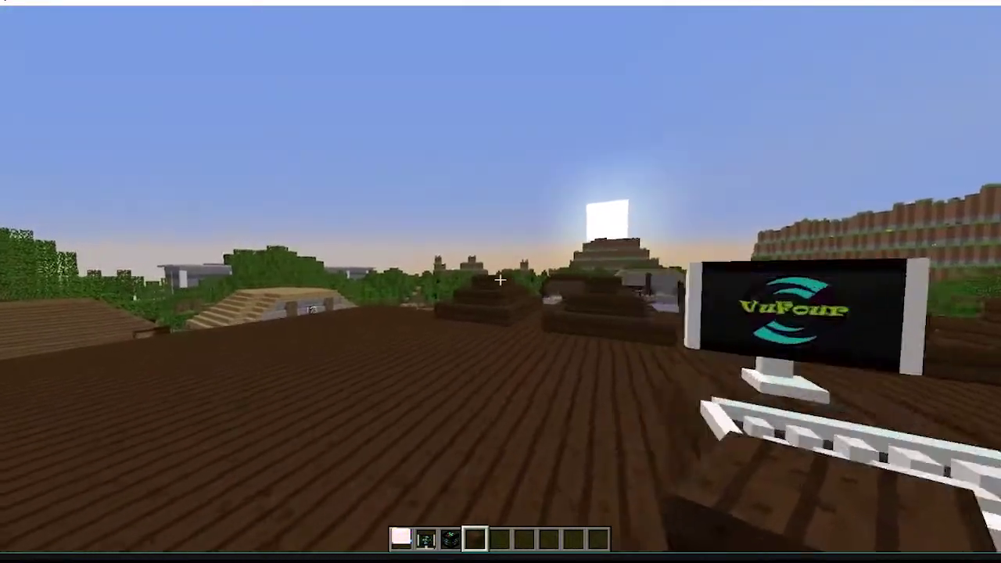
key(w)
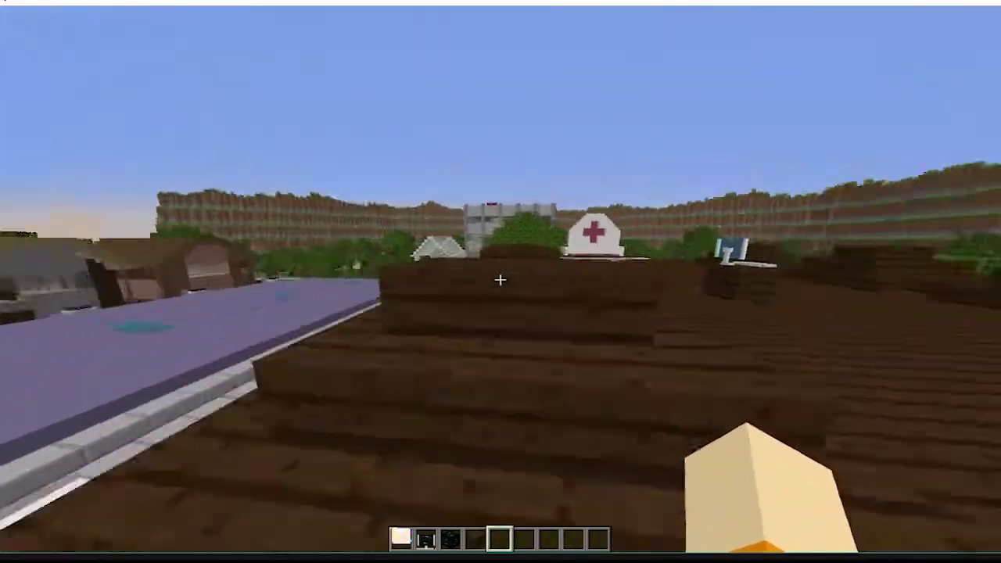
key(w)
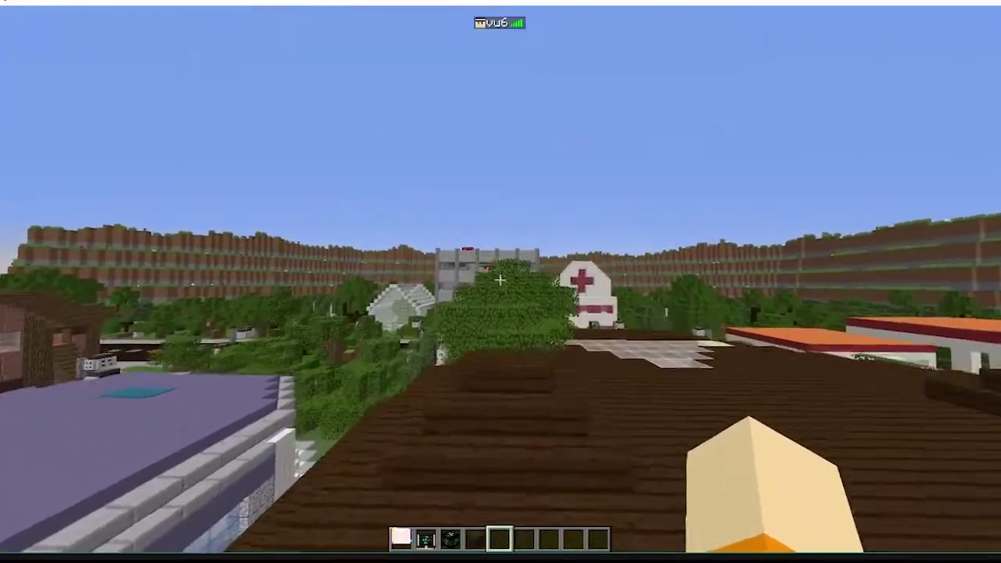
key(w)
key(space)
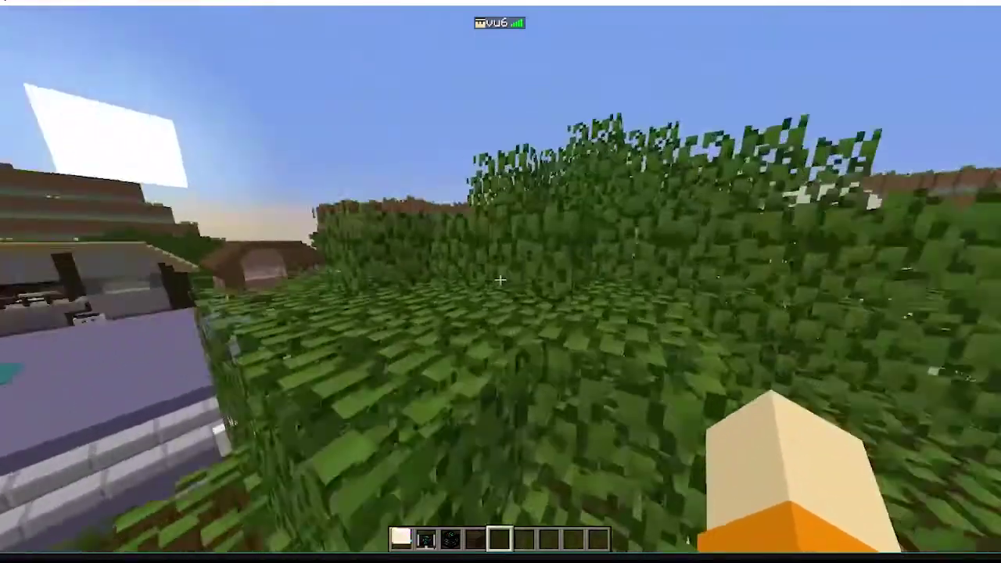
key(w)
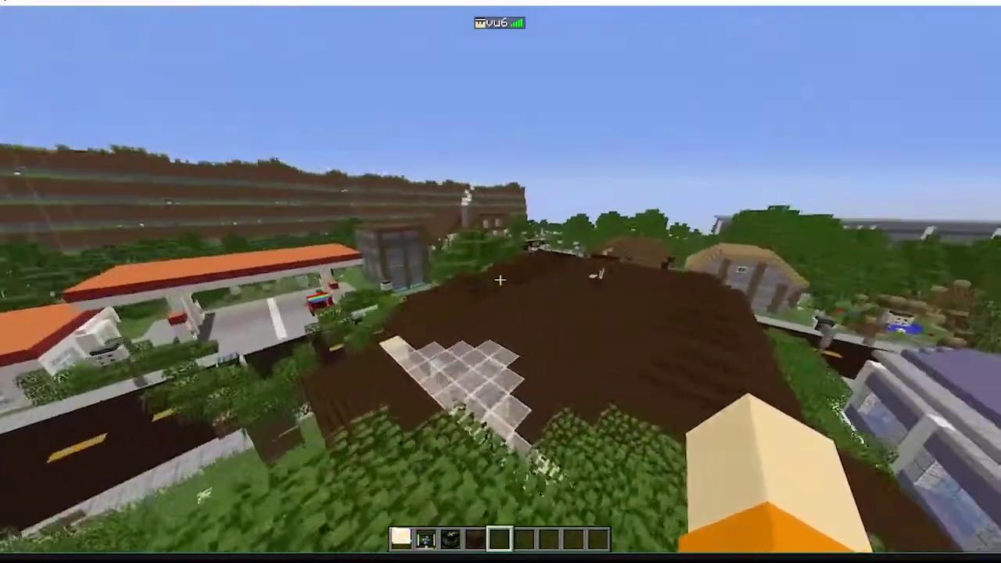
key(w)
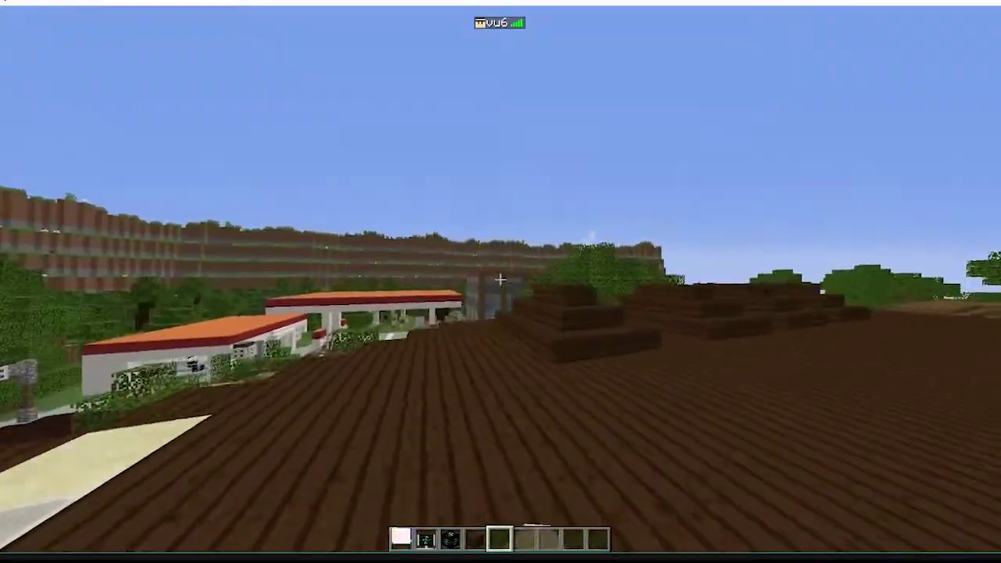
key(w)
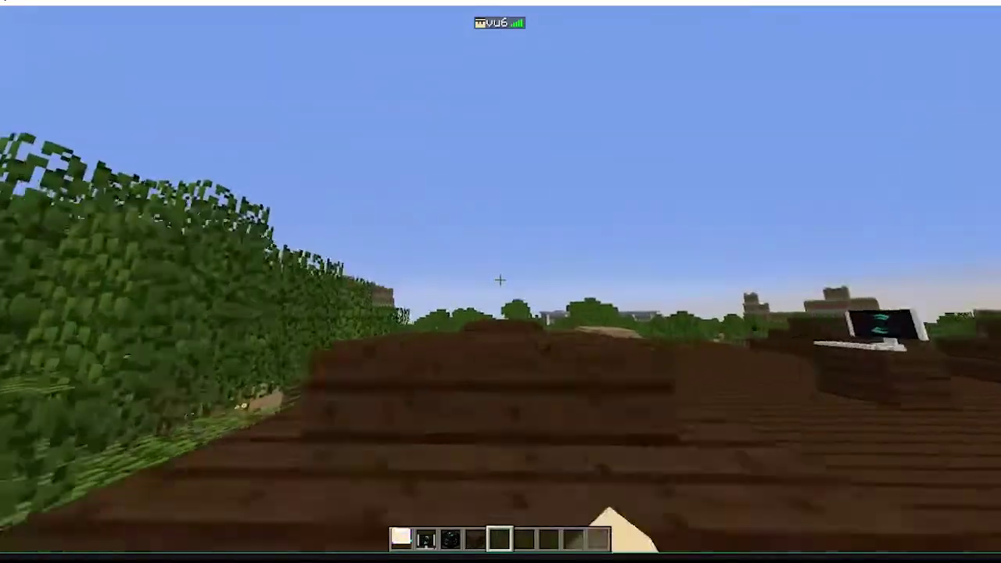
Walk back to the computer, break the computer block, and pause the game.
key(w)
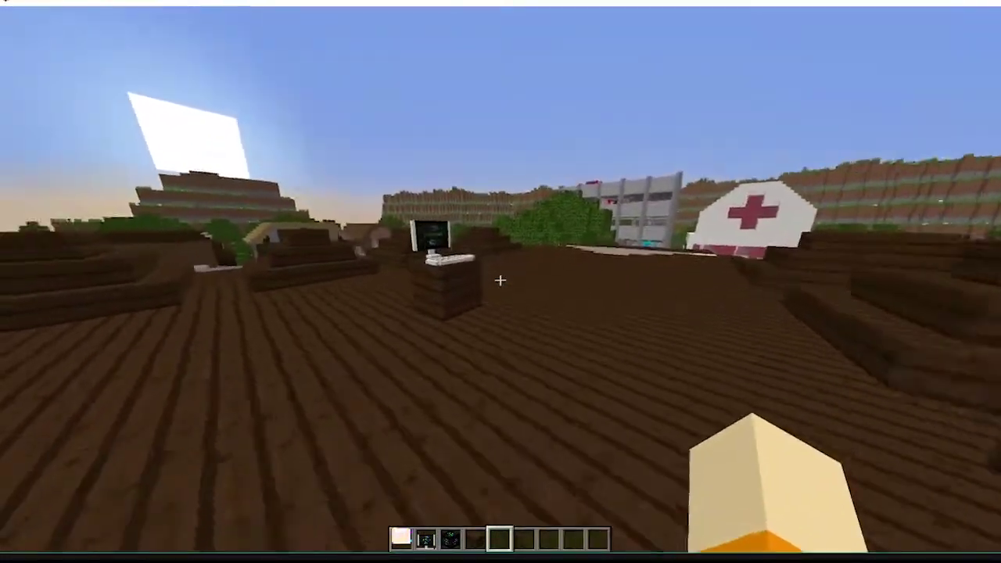
key(w)
click(500, 279)
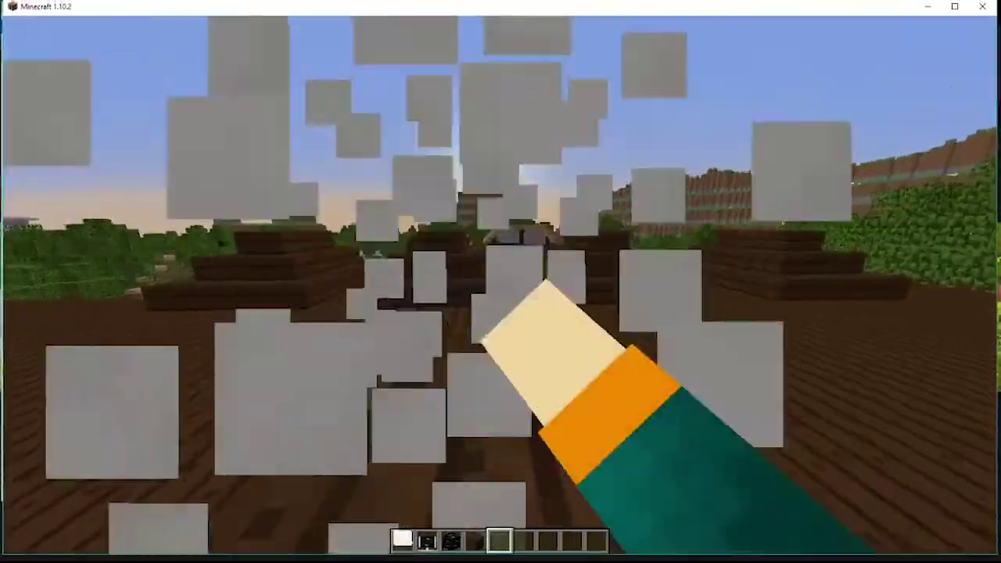
key(Escape)
Minimize Minecraft and then Photoshop to reveal the Computer Frames folder.
click(925, 17)
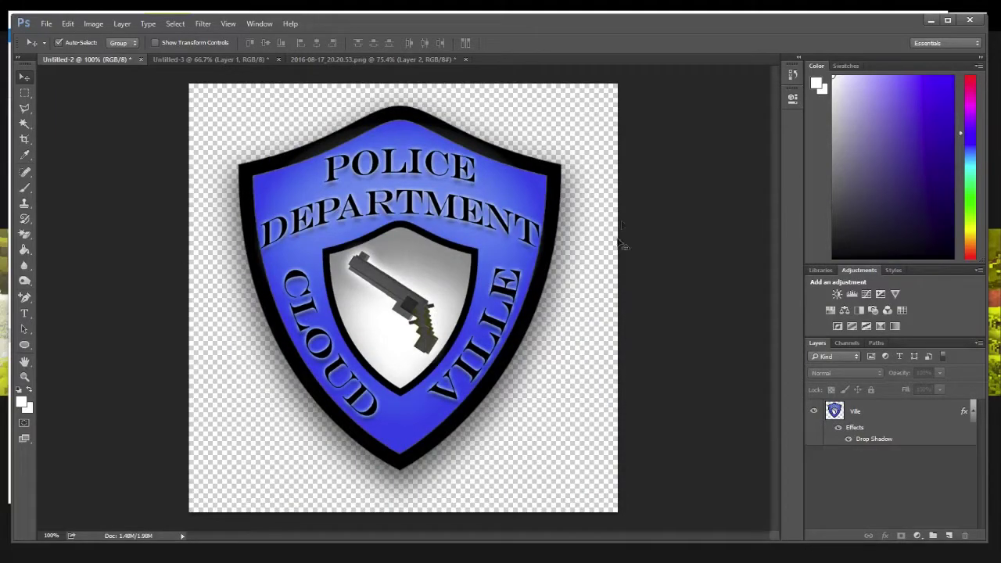
click(932, 21)
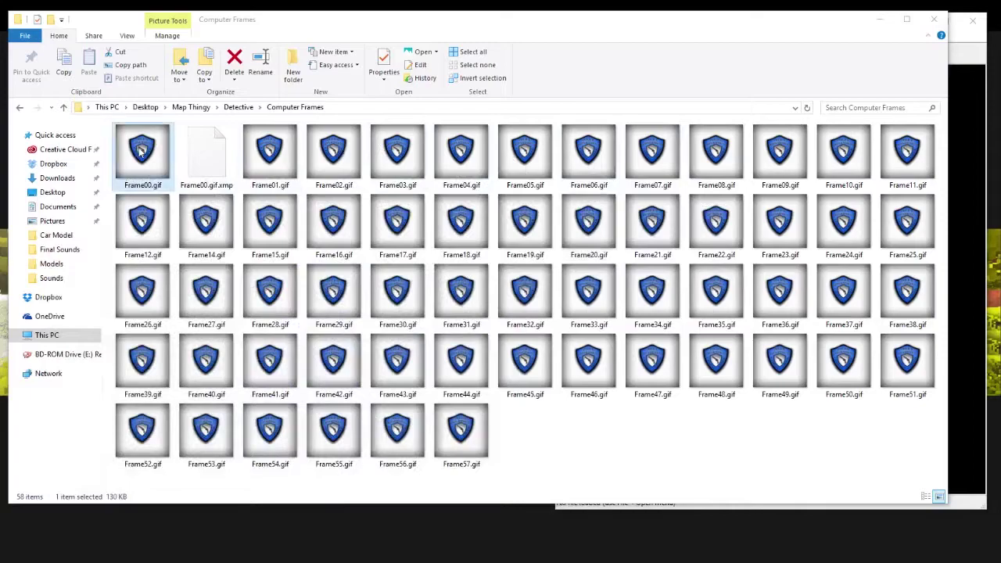
Select Frame00.gif through Frame57.gif, clear it, reselect Frame00.gif, and bring IrfanView forward.
shift+click(473, 426)
click(580, 417)
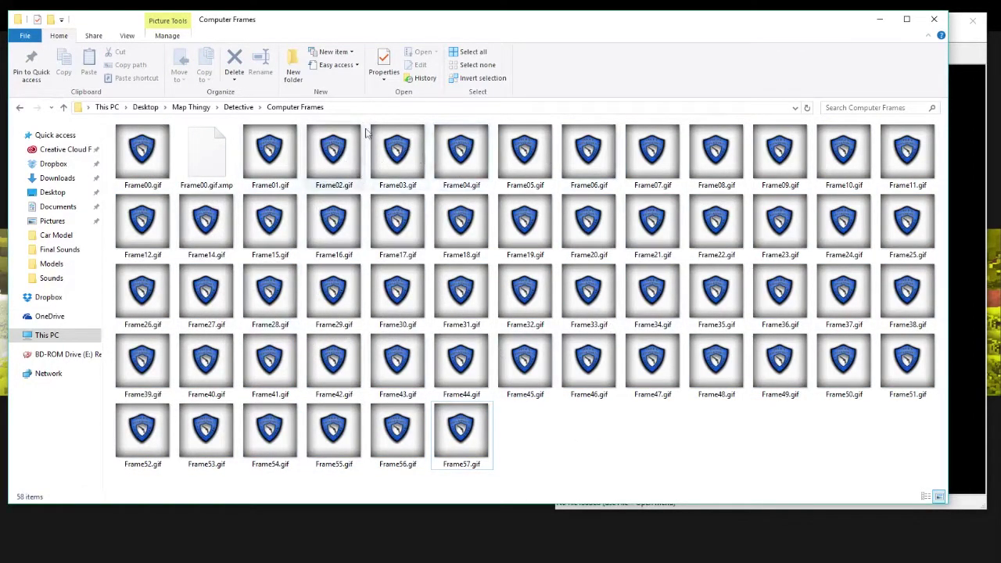
click(142, 152)
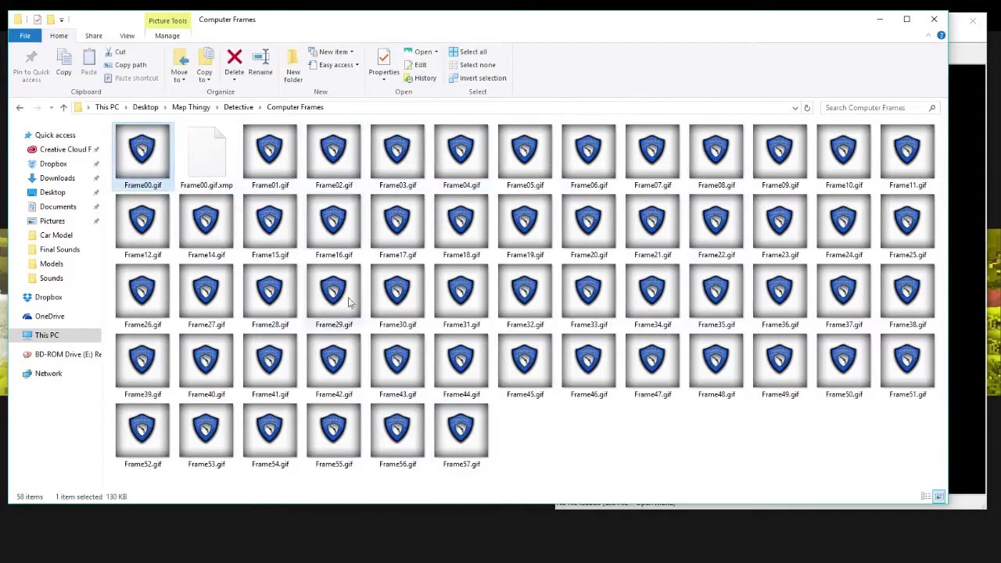
shift+click(488, 444)
click(581, 459)
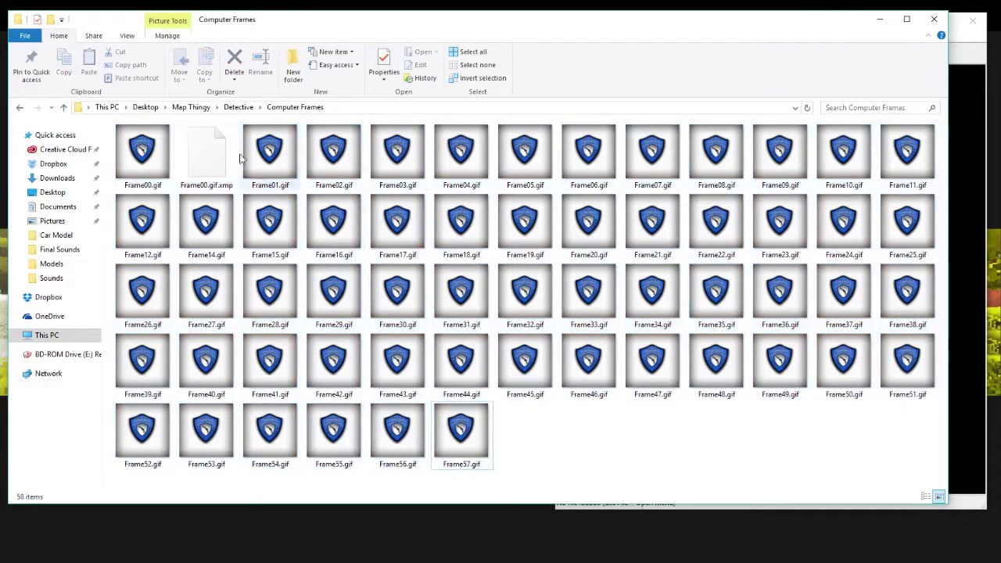
click(145, 156)
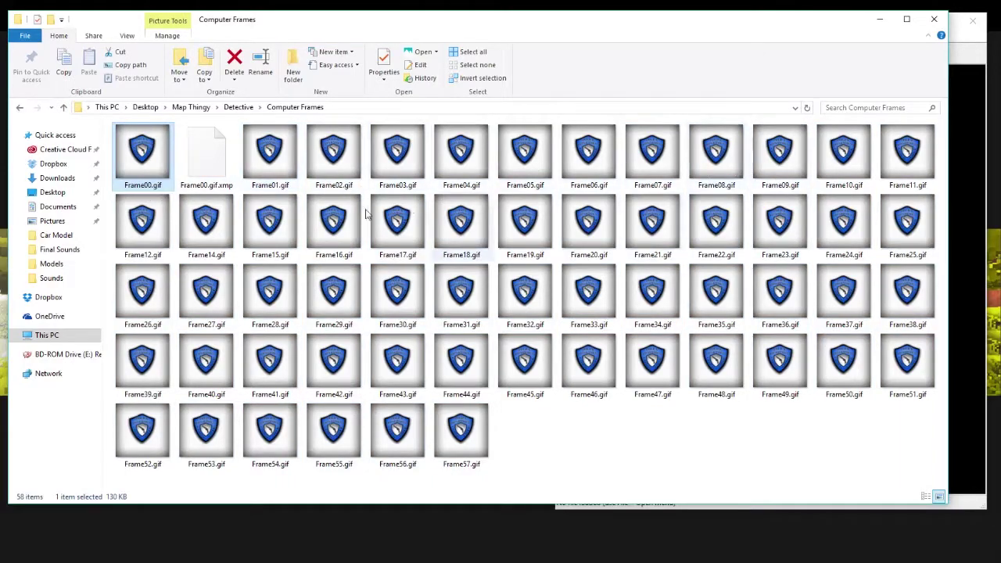
click(965, 346)
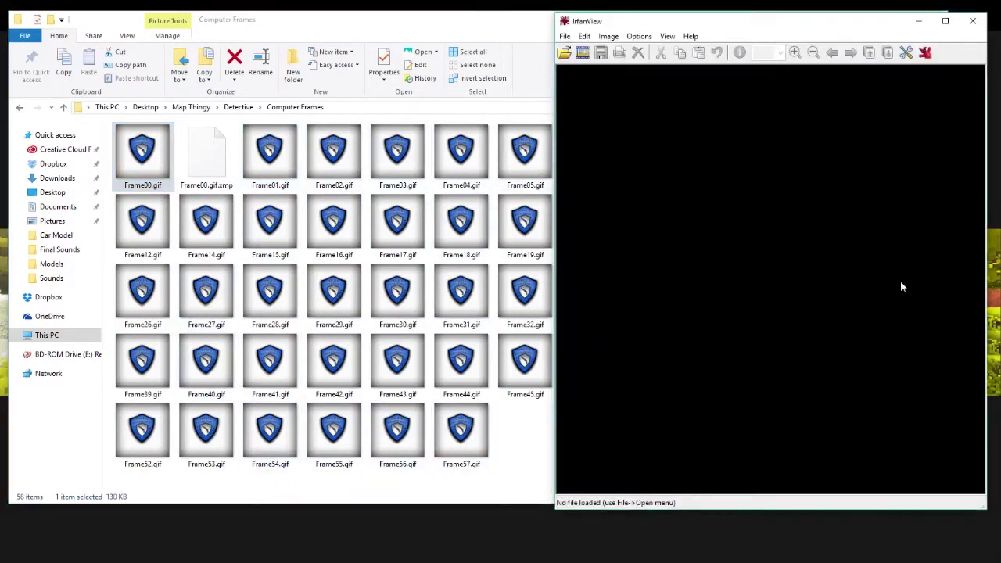
Reposition and enlarge the IrfanView window, then start Image > Create Panorama image.
drag(688, 15, 326, 62)
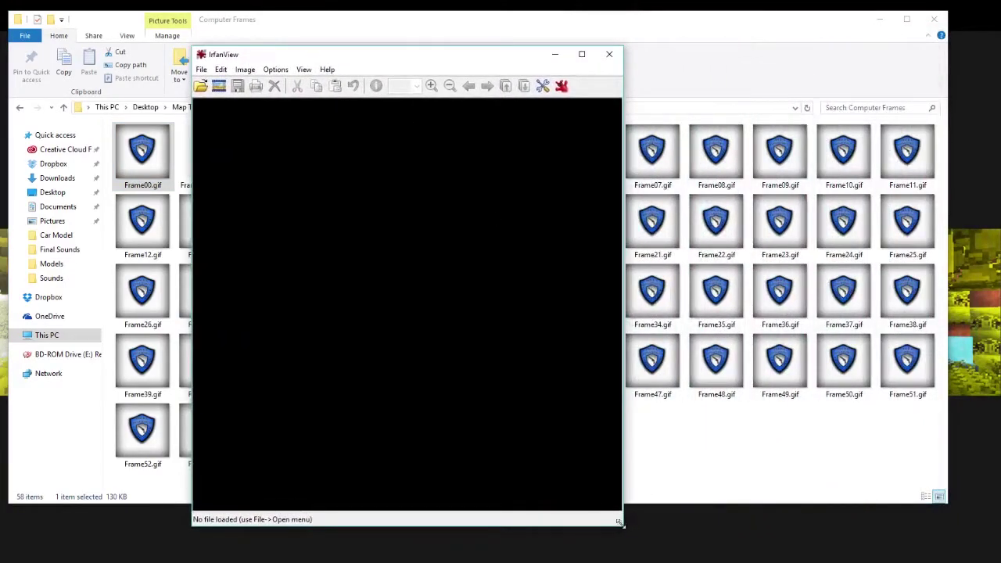
drag(620, 524, 889, 535)
drag(632, 55, 556, 47)
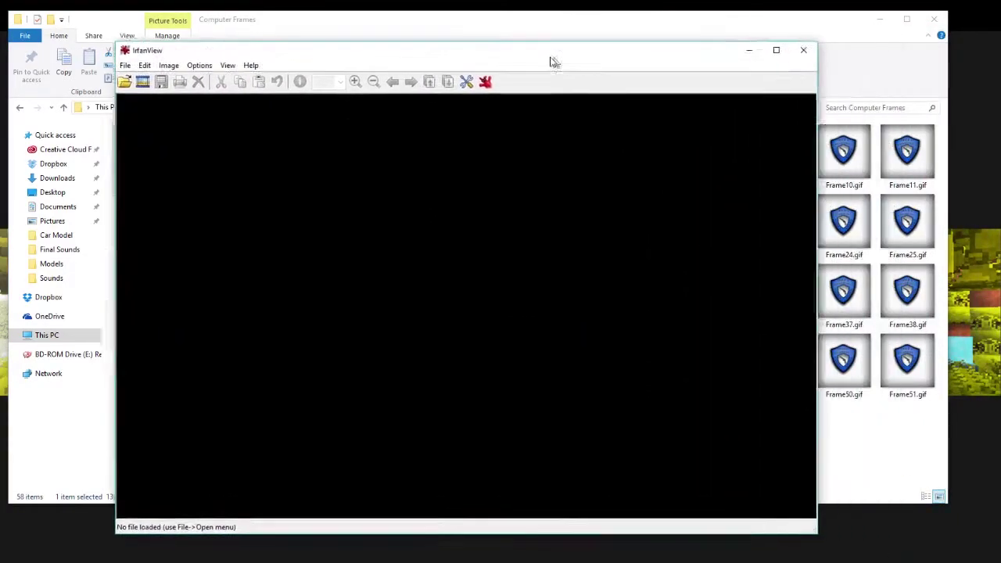
click(169, 63)
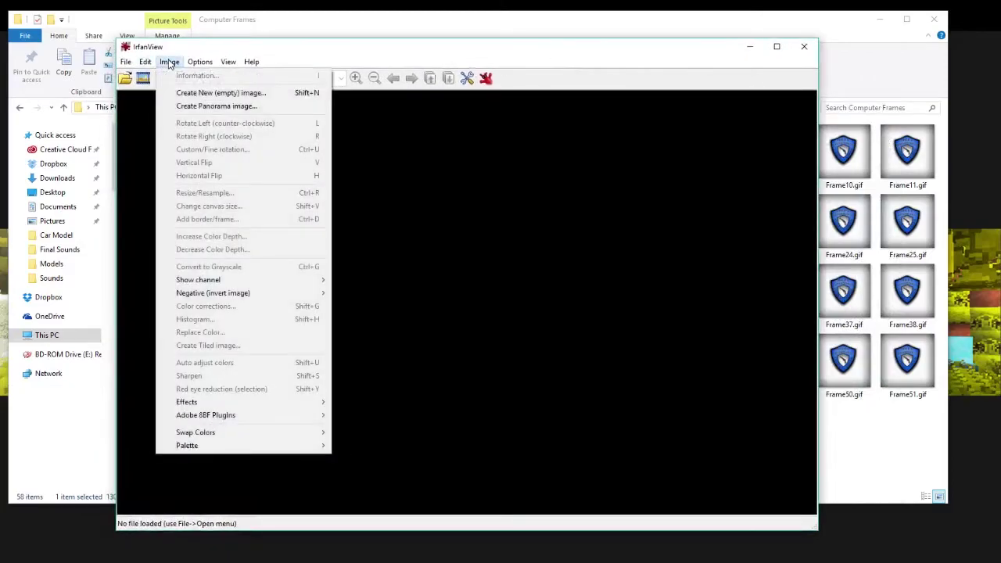
click(220, 106)
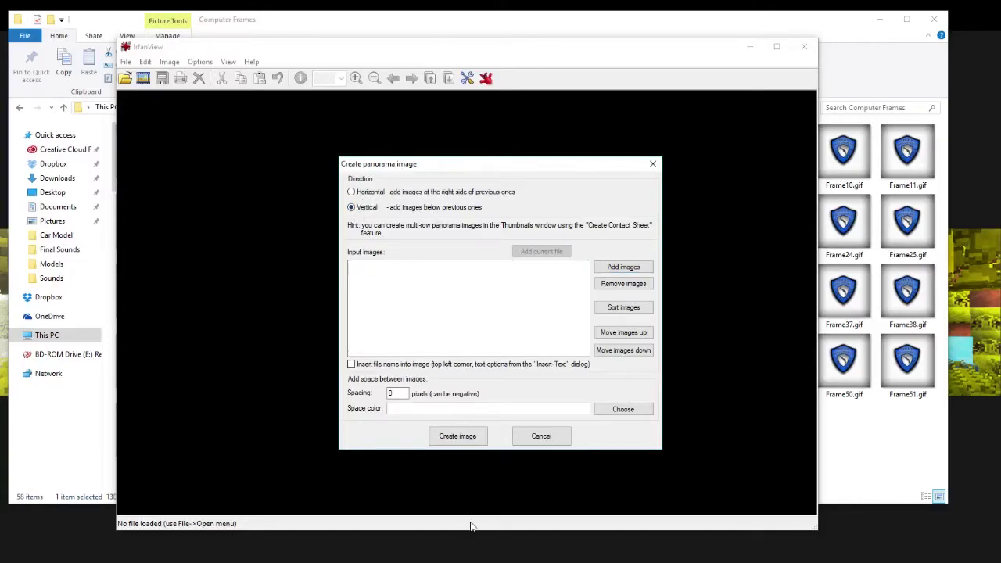
Add all badge GIF frames except the .xmp file and create the vertical panorama.
click(638, 267)
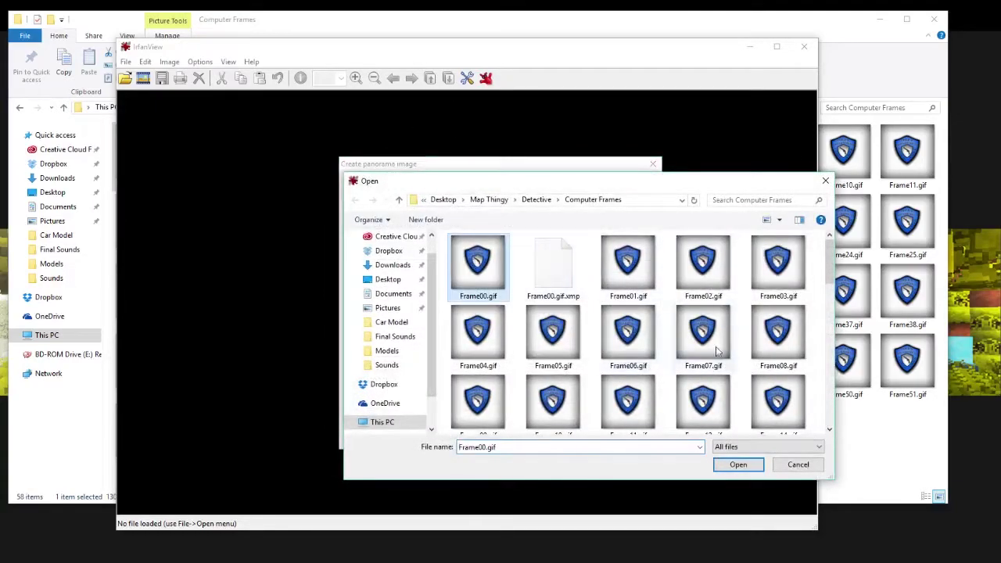
scroll(737, 353, down, 3)
scroll(737, 354, down, 6)
key(ctrl+a)
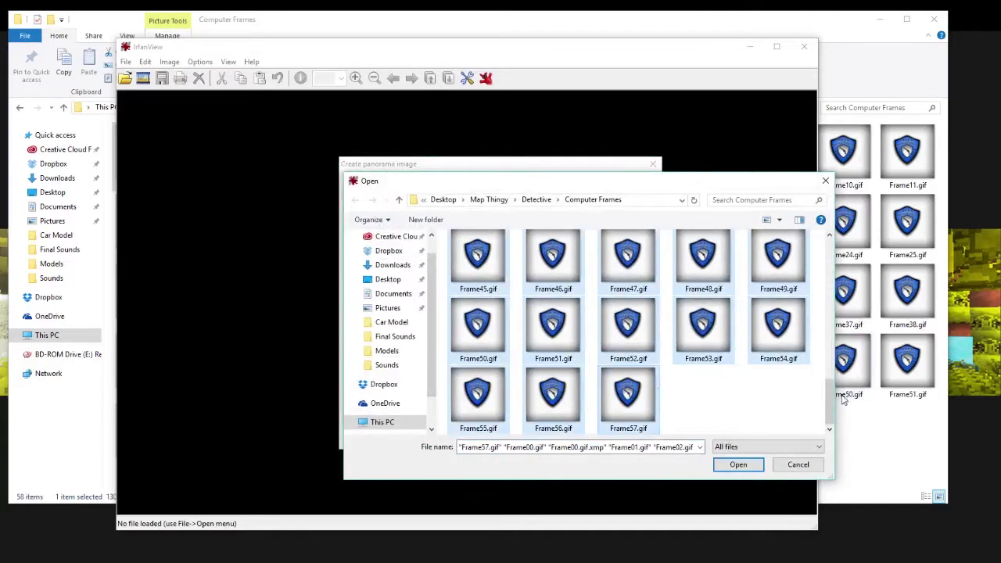
scroll(829, 399, up, 10)
ctrl+click(564, 274)
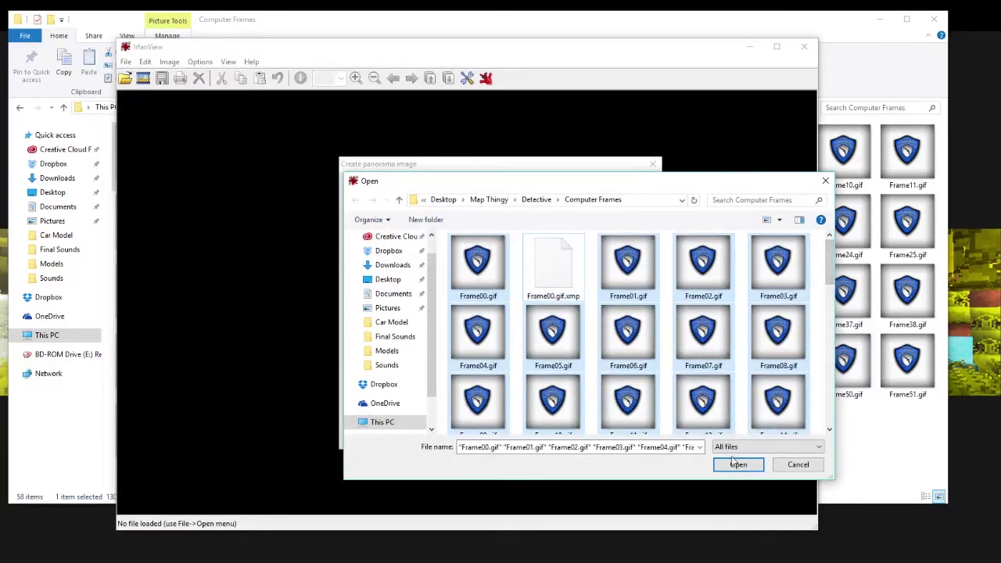
click(738, 465)
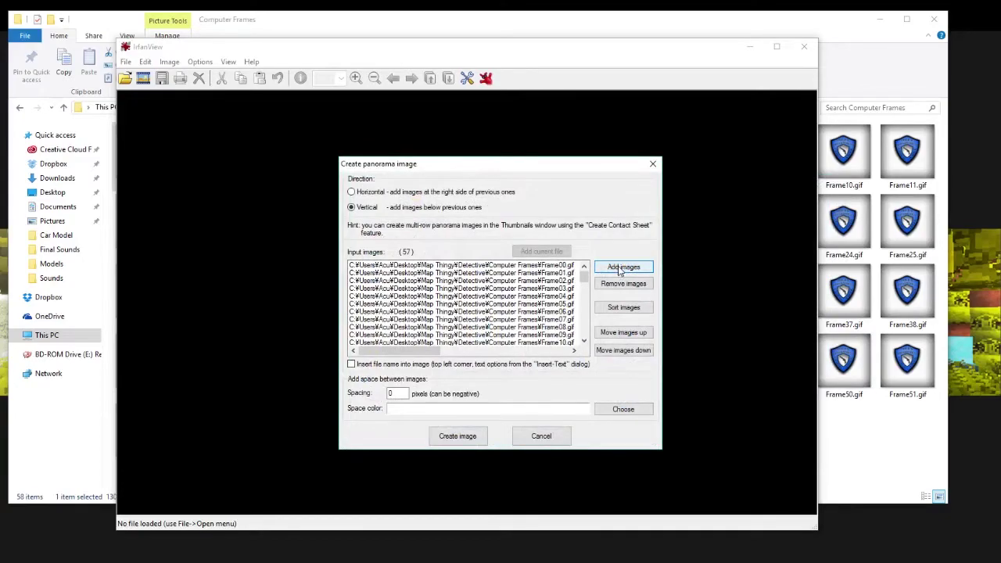
click(458, 438)
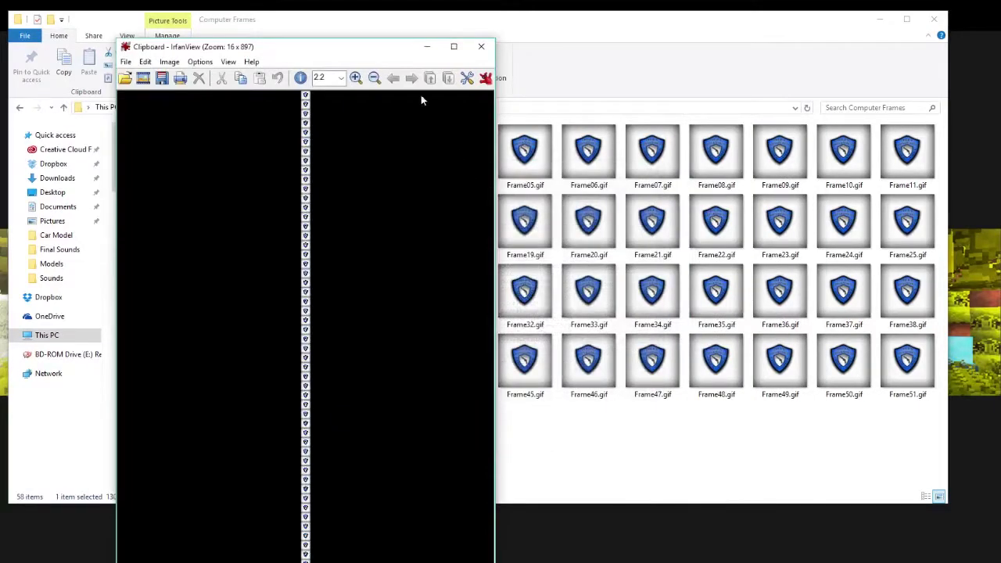
Inspect the stitched badge strip up close, toggling full-screen view and zooming in.
drag(391, 54, 572, 39)
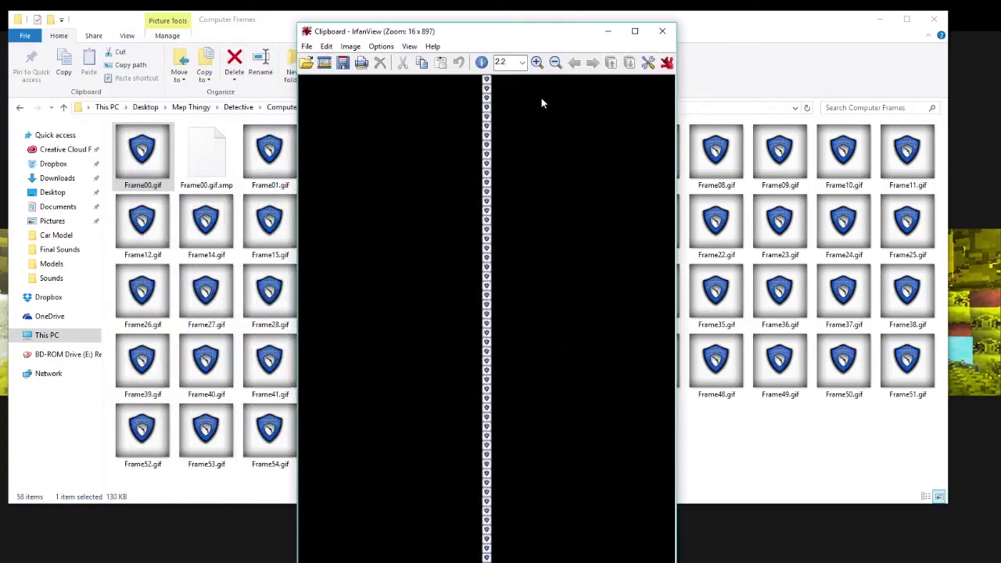
click(538, 65)
double_click(499, 203)
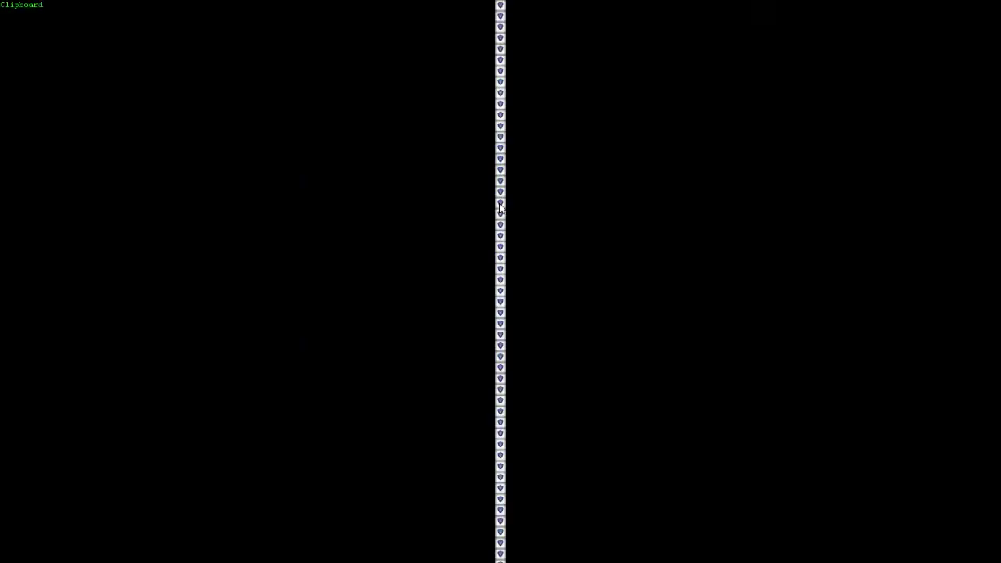
double_click(556, 214)
drag(230, 11, 488, 13)
scroll(518, 382, up, 5)
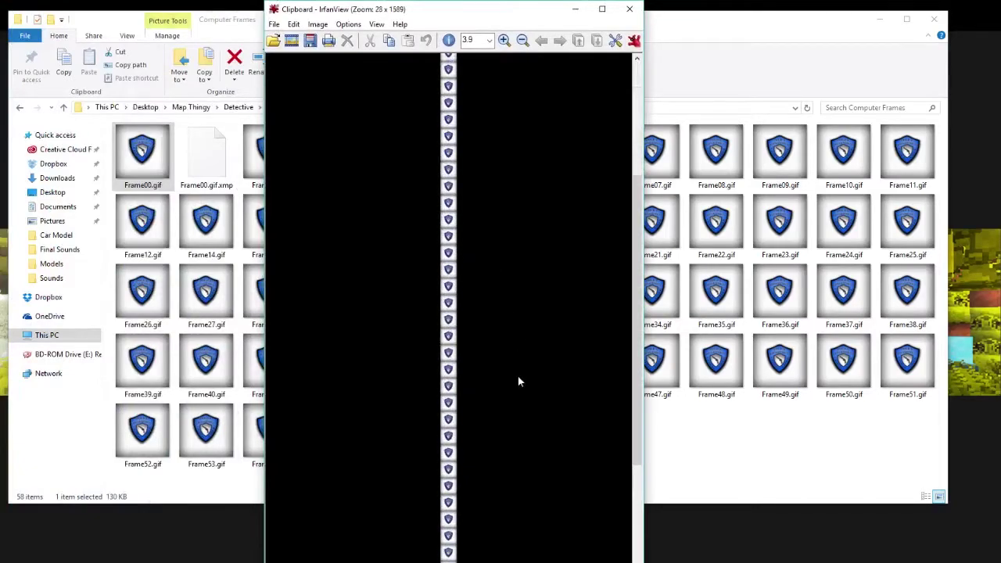
scroll(519, 384, up, 1)
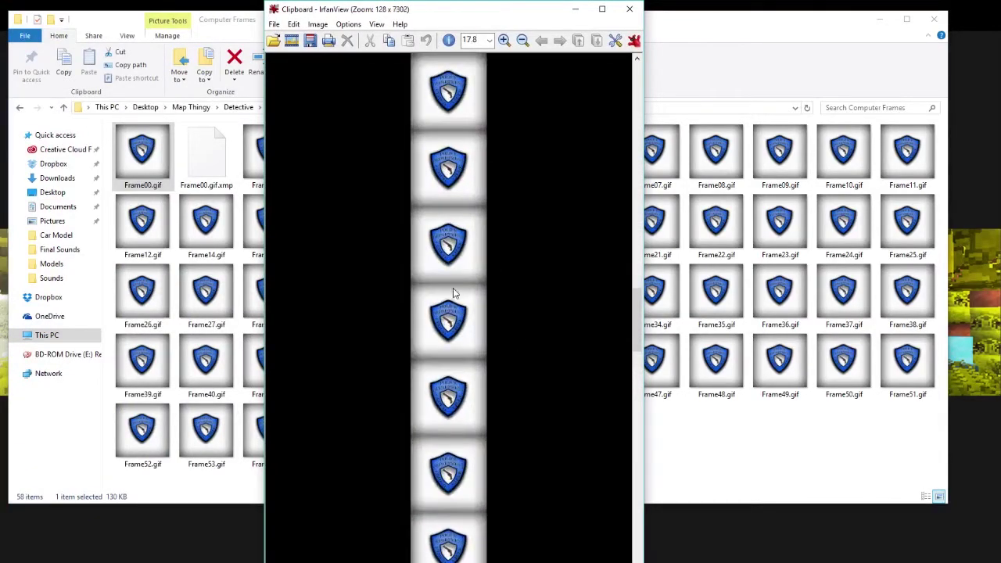
click(274, 24)
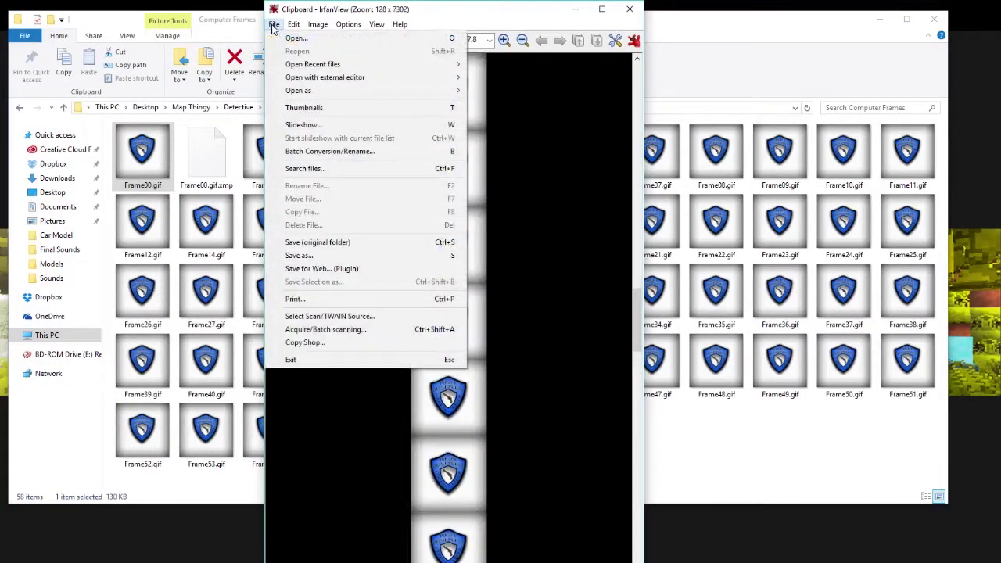
Save the stitched strip as computer.png in PNG format in Computer Frames.
click(335, 255)
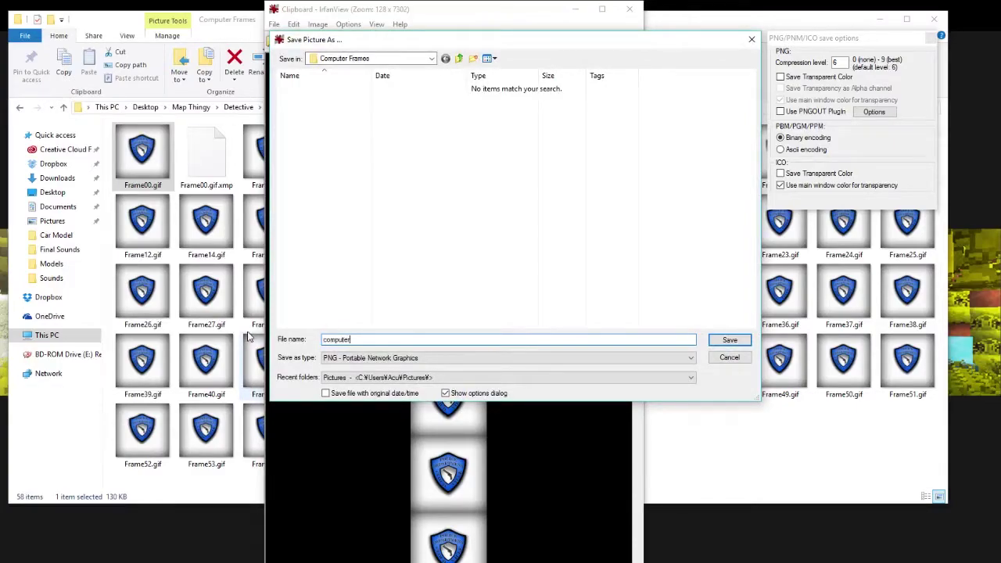
key(Return)
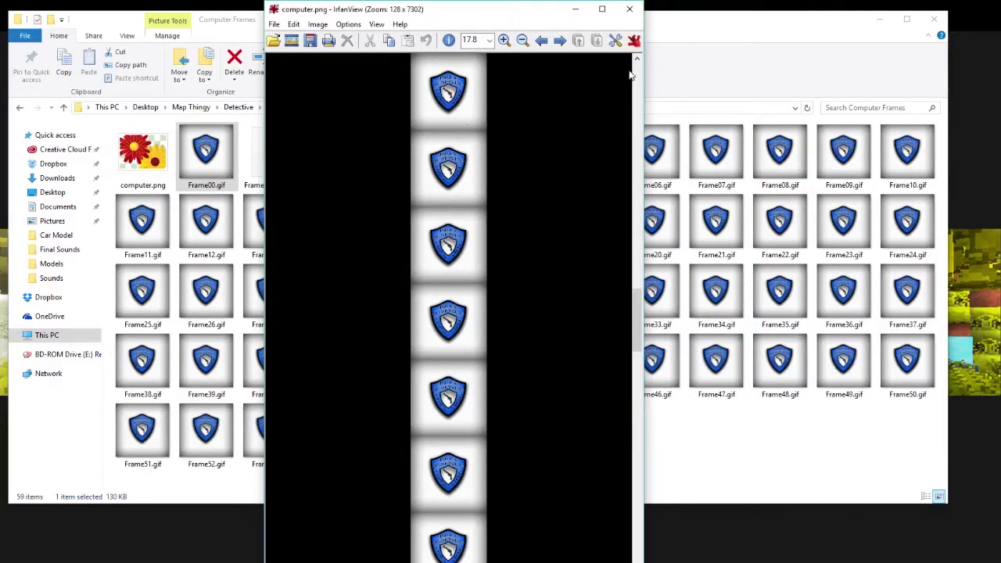
Preview computer.png in Photo Viewer, zooming through the badge column, then close it.
click(575, 8)
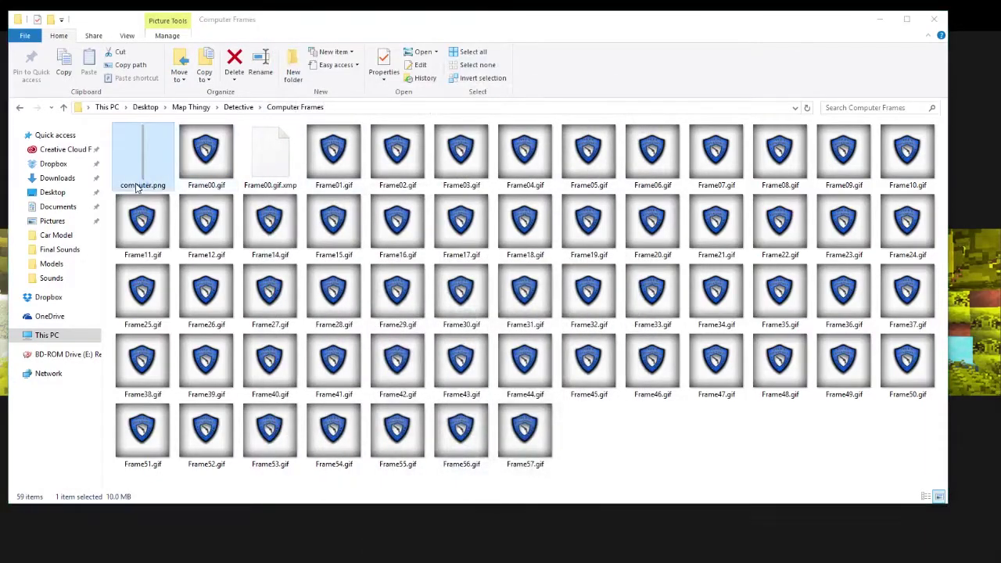
key(Return)
drag(326, 90, 266, 73)
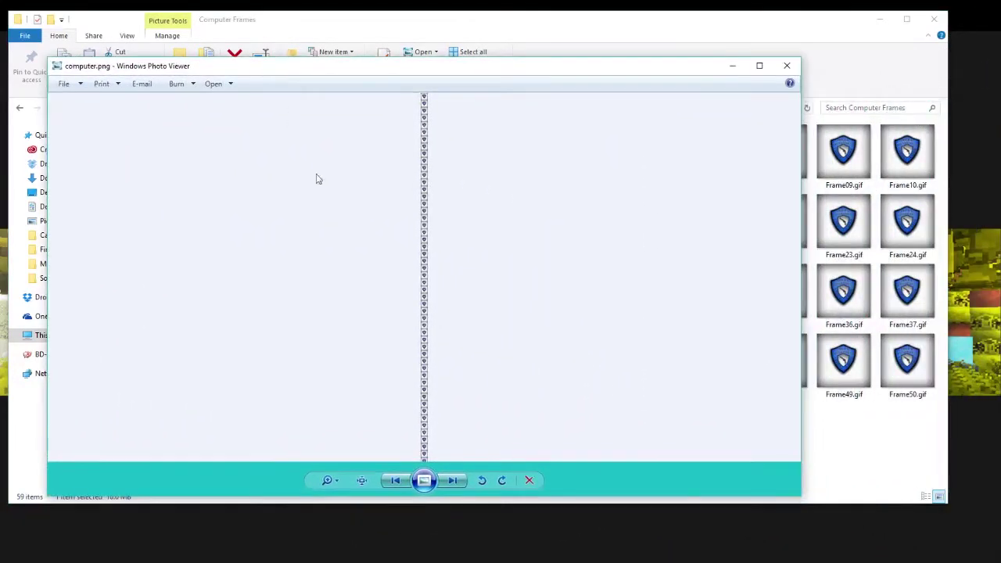
scroll(467, 299, up, 4)
scroll(467, 300, down, 2)
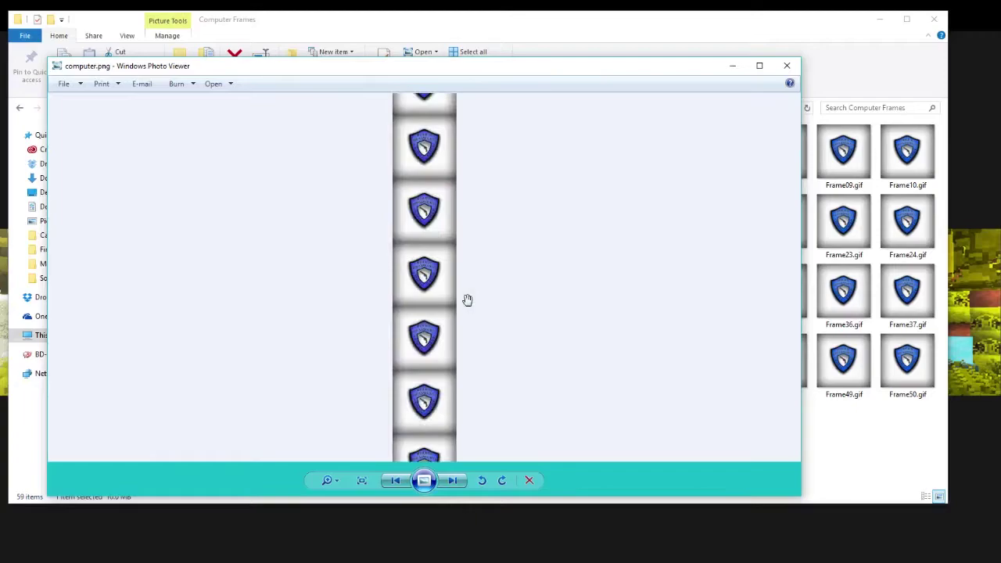
scroll(467, 300, down, 2)
click(787, 65)
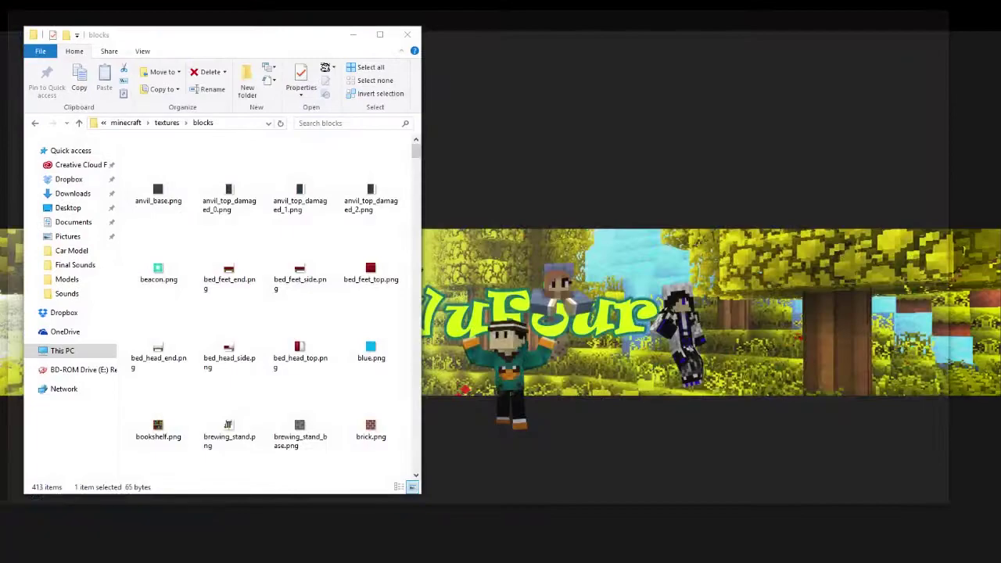
Search the enlarged blocks texture folder for 'lava' and select lava_flow.png.mcmeta.
click(243, 543)
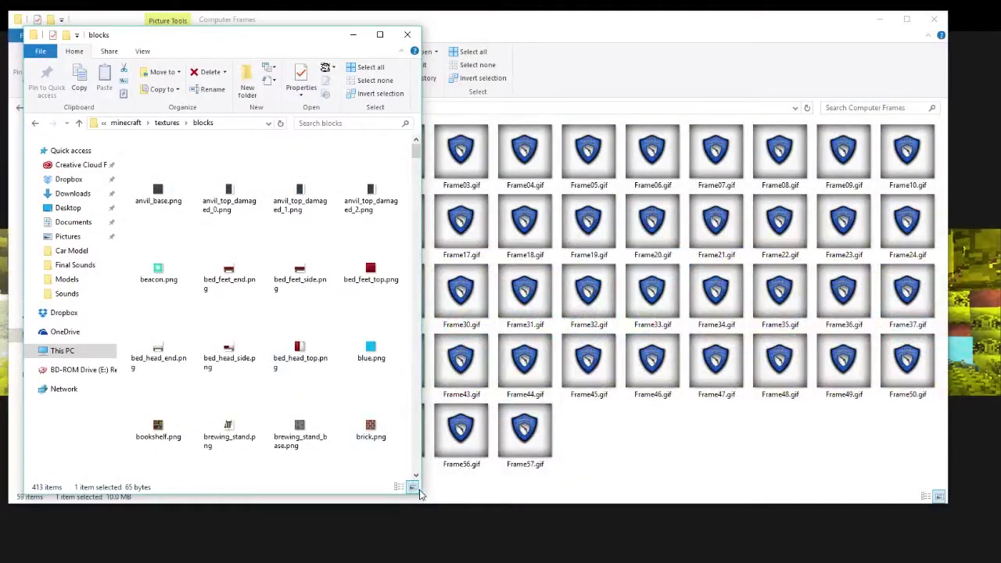
drag(422, 491, 845, 486)
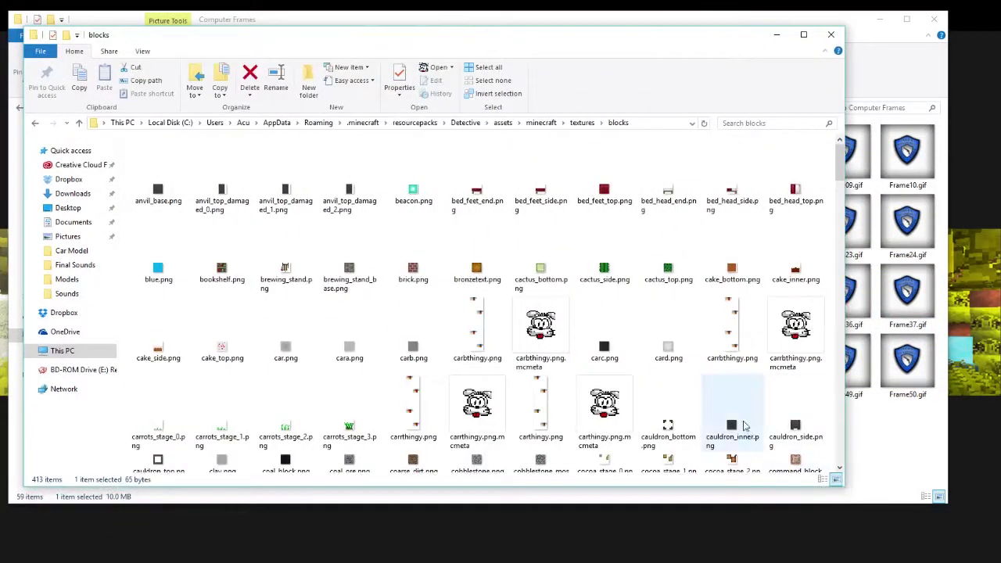
scroll(552, 323, down, 10)
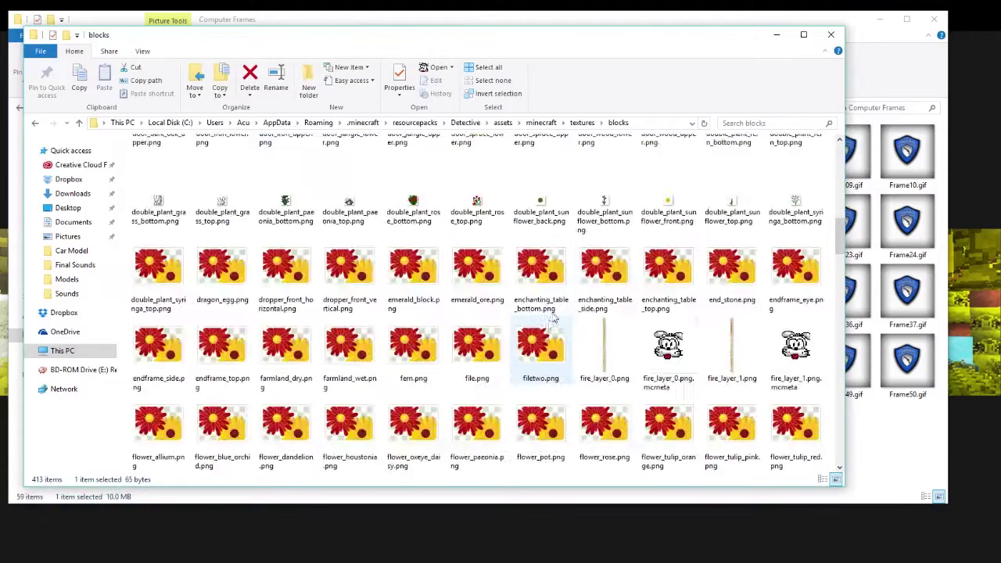
click(748, 124)
text(lava)
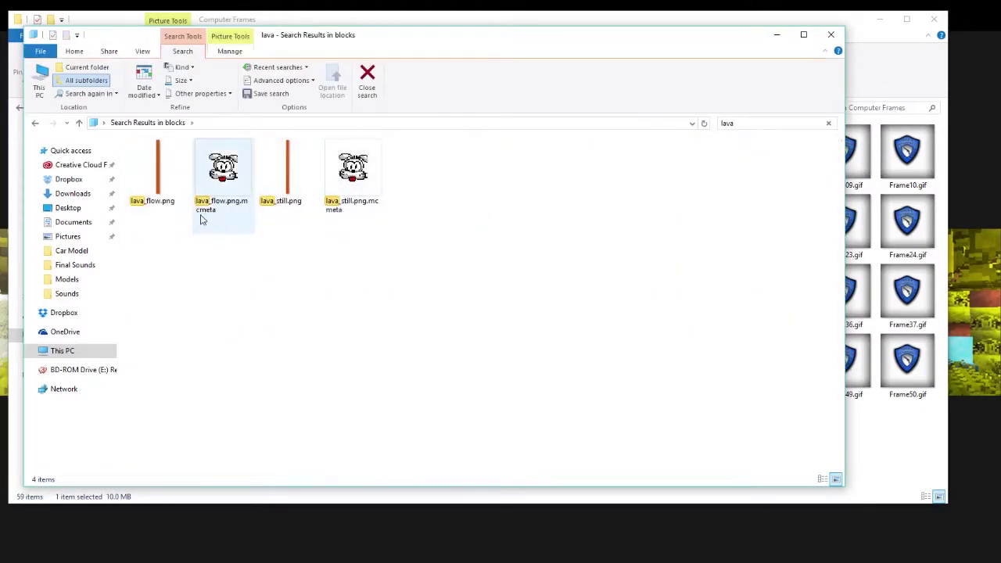
click(228, 172)
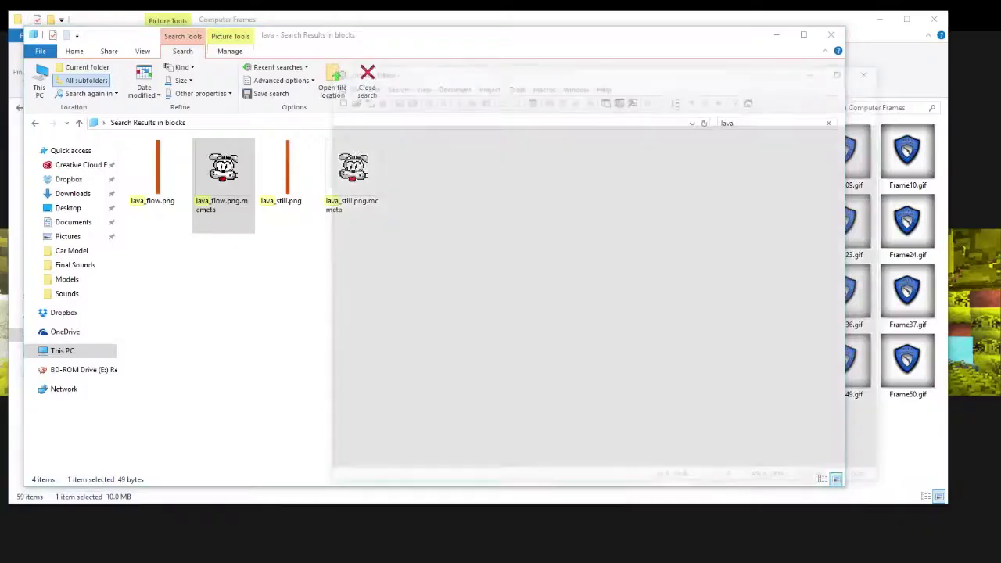
Review the animation file's frametime 1 and interpolate true in Crimson Editor, then close it.
double_click(223, 168)
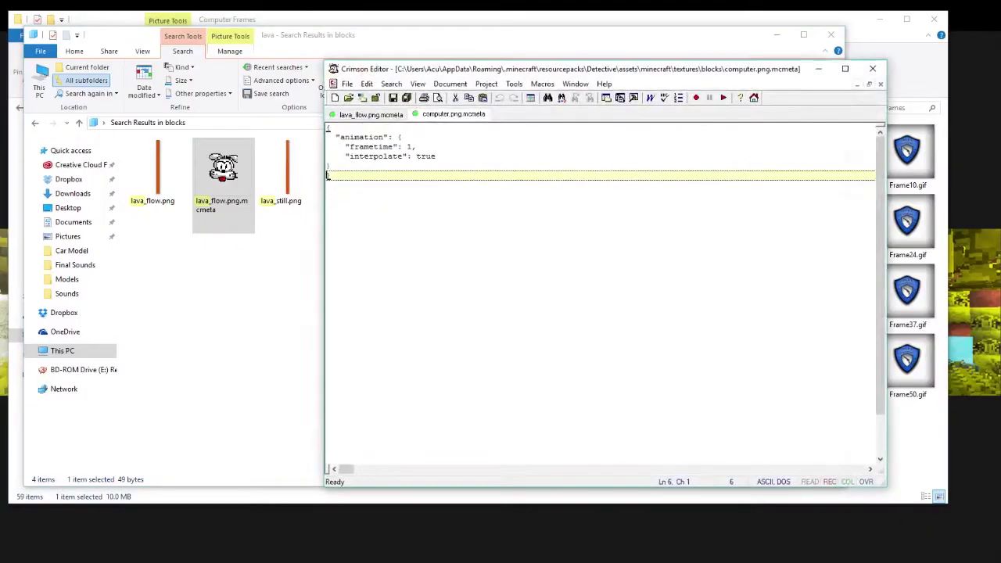
drag(781, 70, 744, 73)
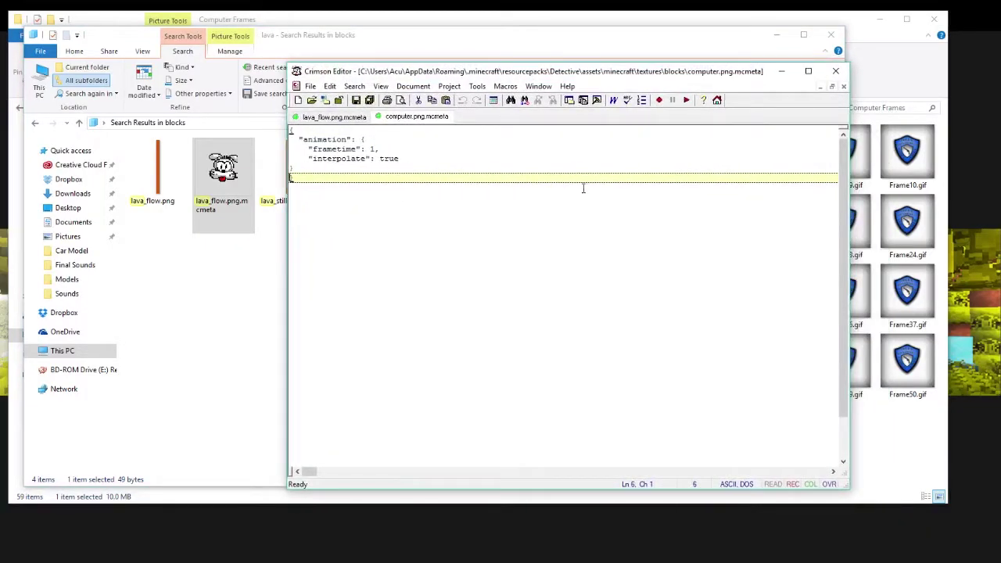
key(ctrl+a)
click(336, 184)
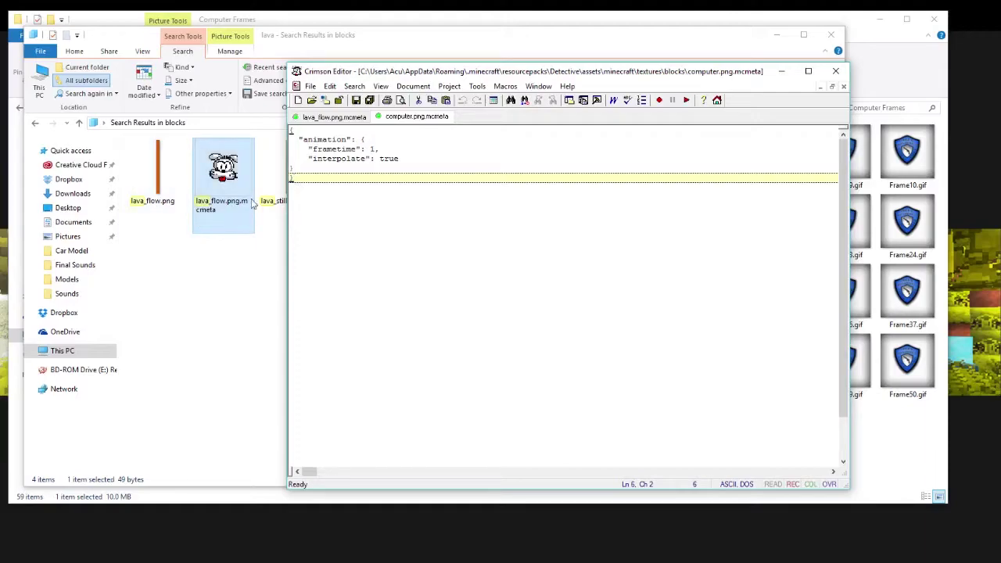
click(310, 178)
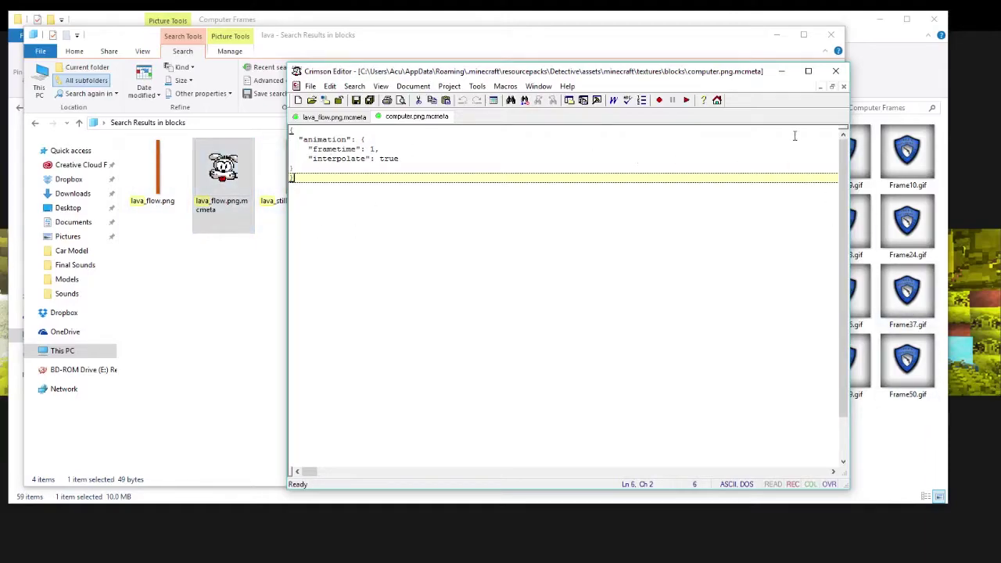
click(835, 73)
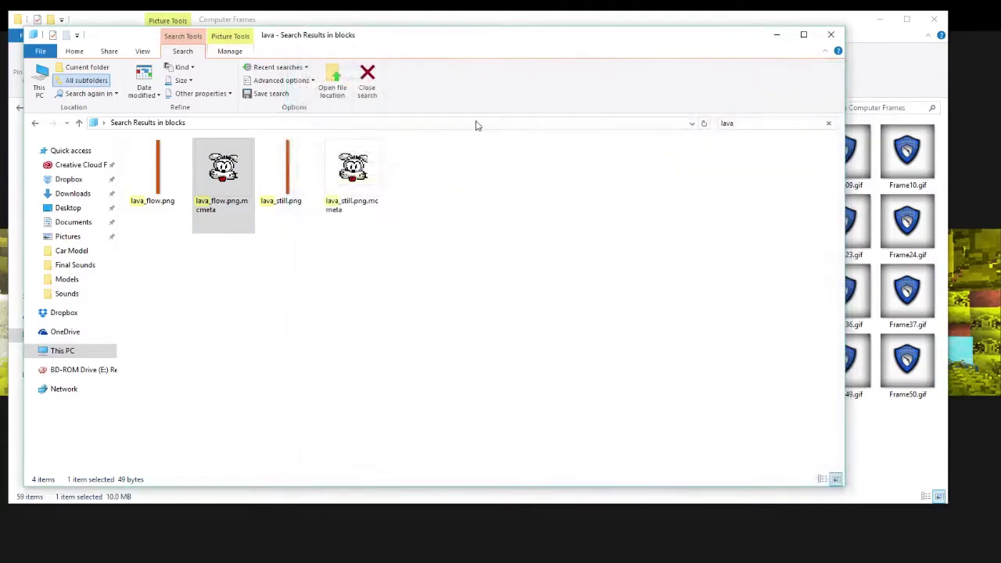
Clear the lava search and reopen computer.png.mcmeta in Crimson Editor to check its animation settings.
click(828, 126)
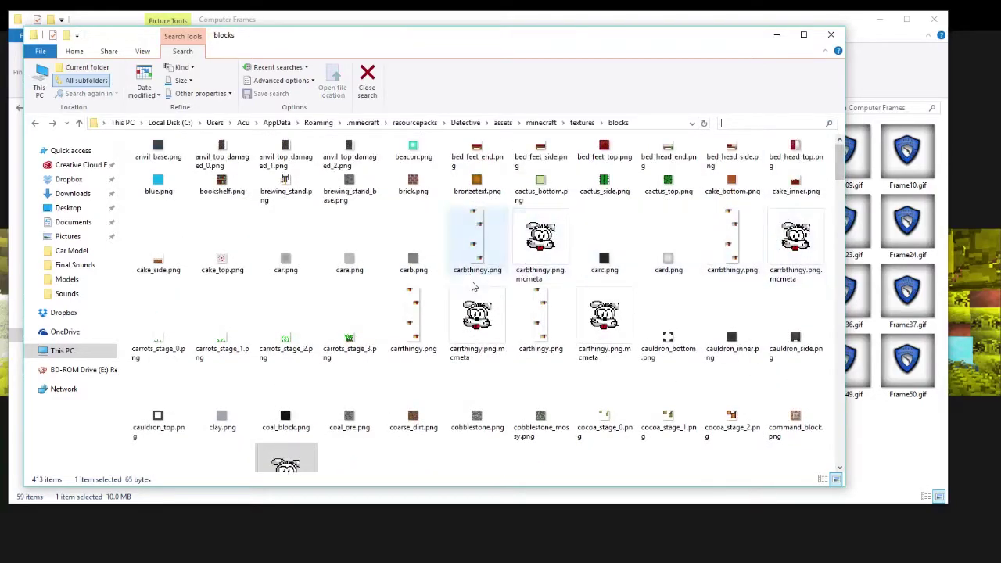
scroll(438, 313, down, 3)
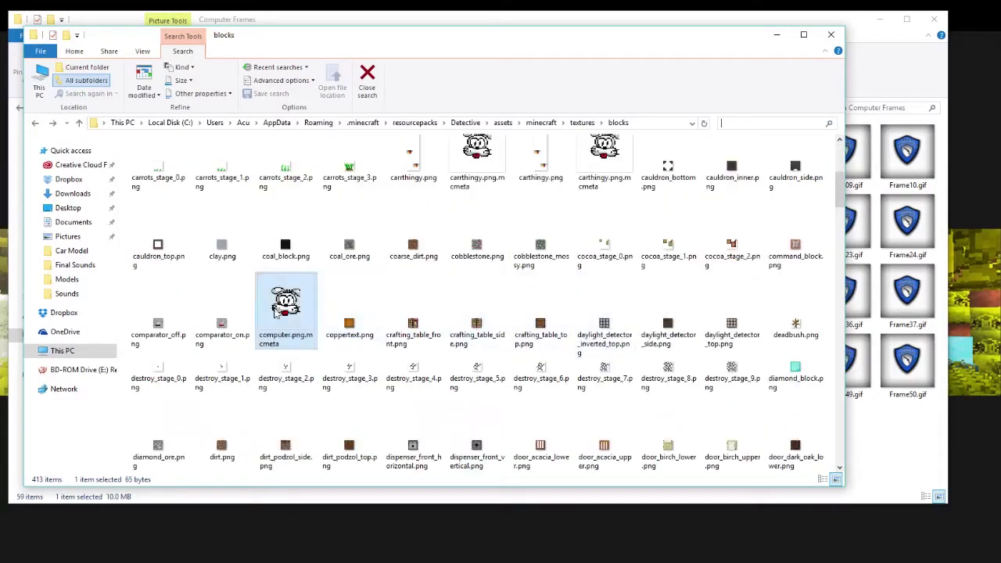
click(277, 311)
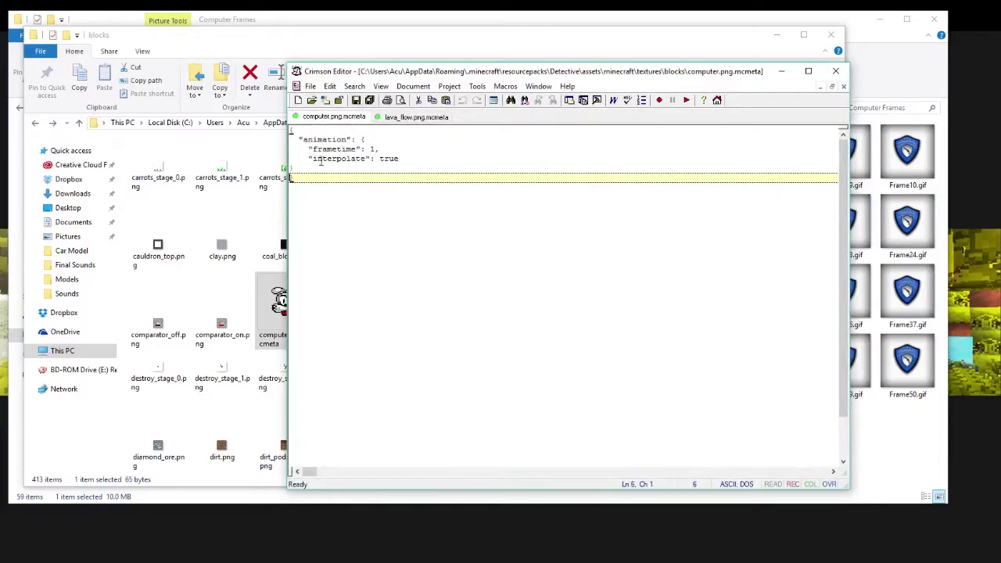
click(780, 71)
Go to Detective > assets > minecraft > textures > blocks and find computer.png.mcmeta.
click(461, 126)
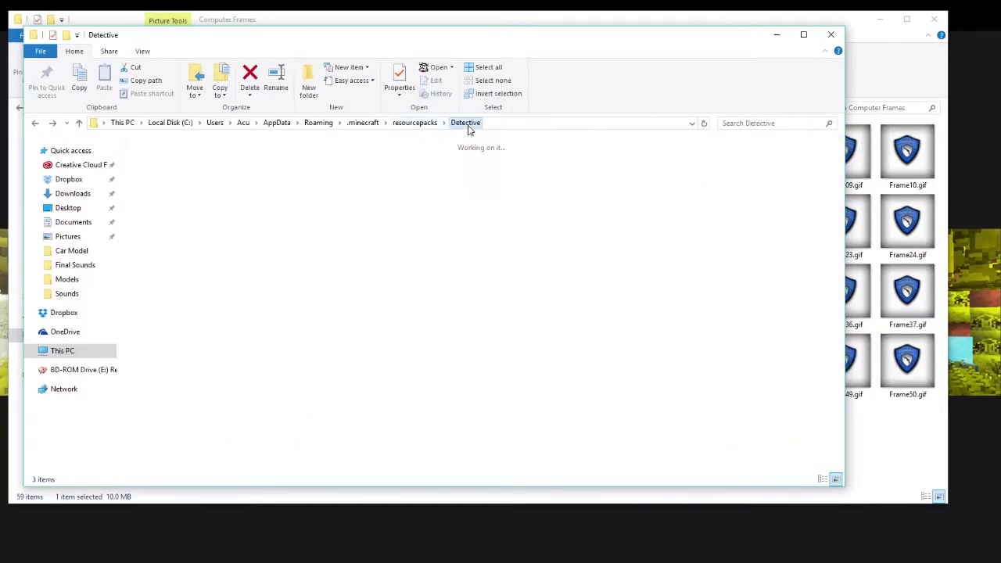
double_click(151, 154)
click(165, 163)
double_click(165, 162)
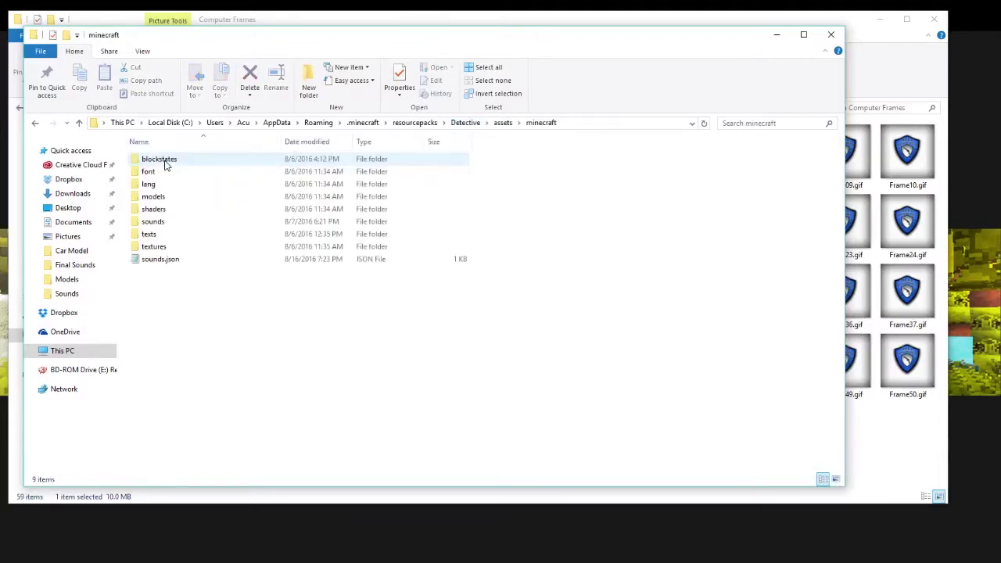
double_click(172, 197)
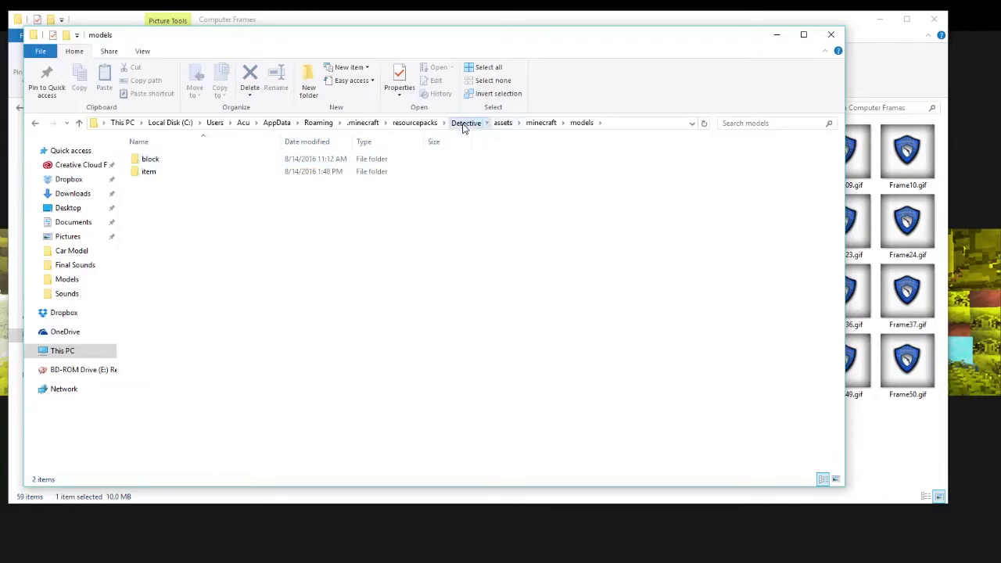
click(467, 123)
double_click(178, 174)
double_click(190, 163)
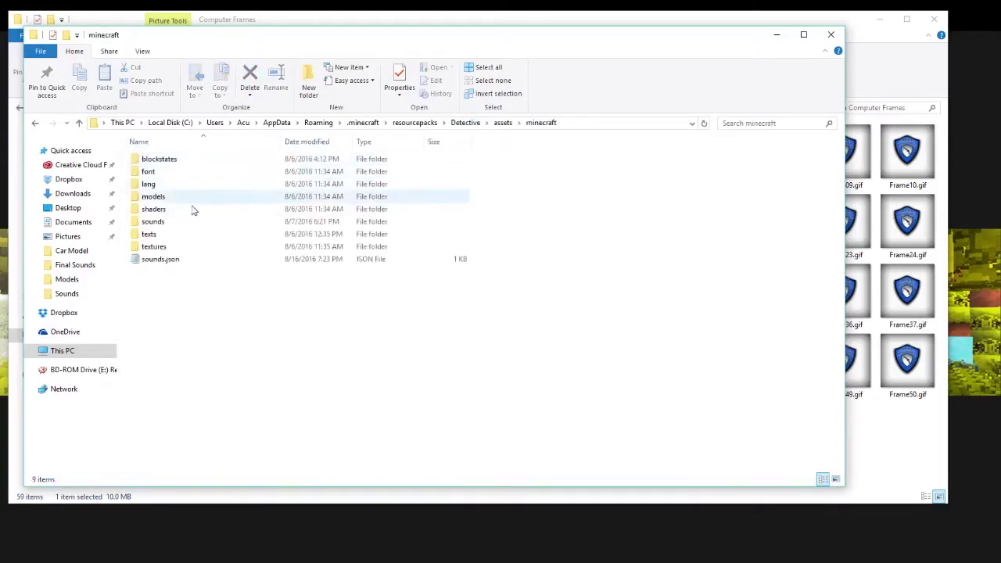
double_click(188, 247)
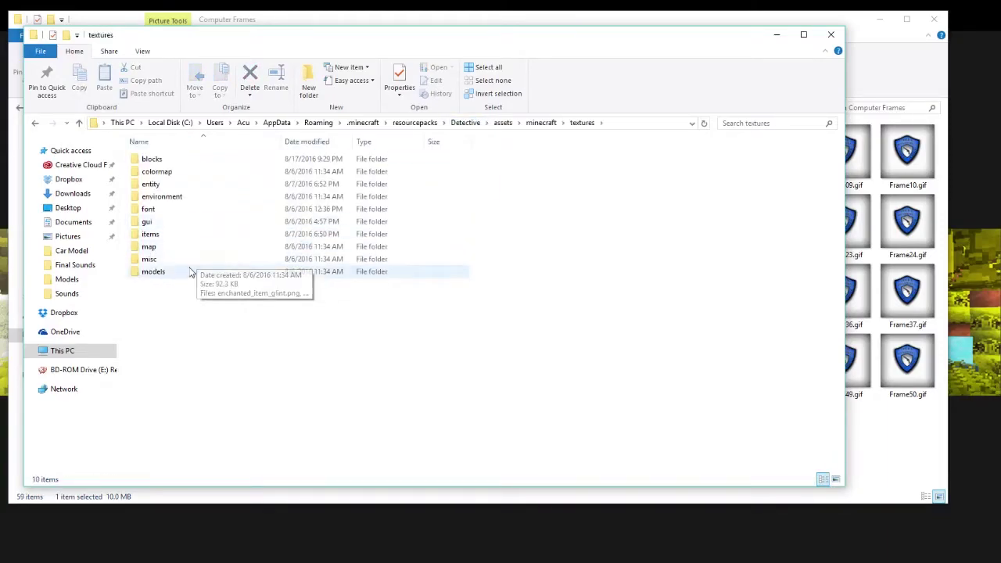
double_click(173, 161)
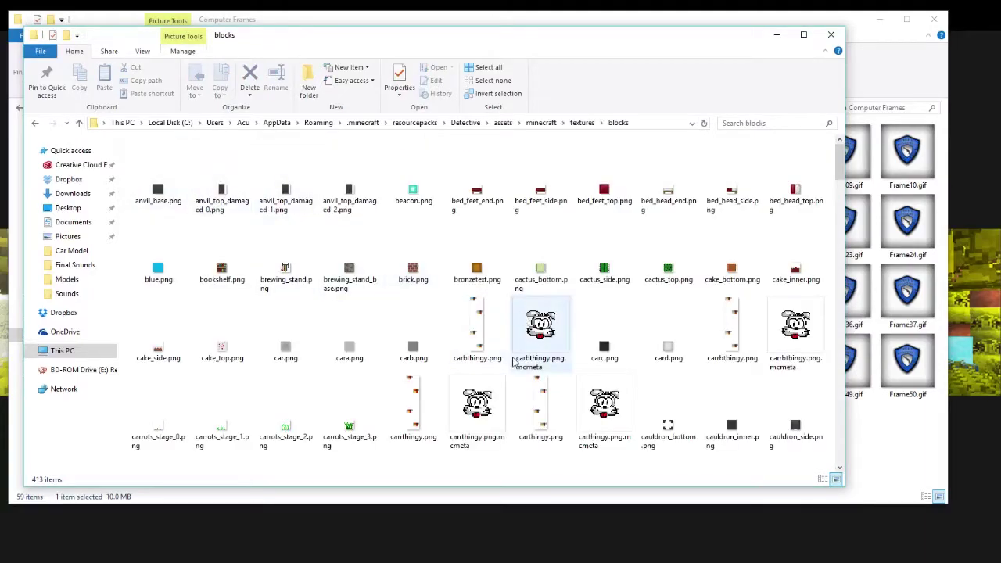
scroll(509, 336, down, 3)
click(287, 338)
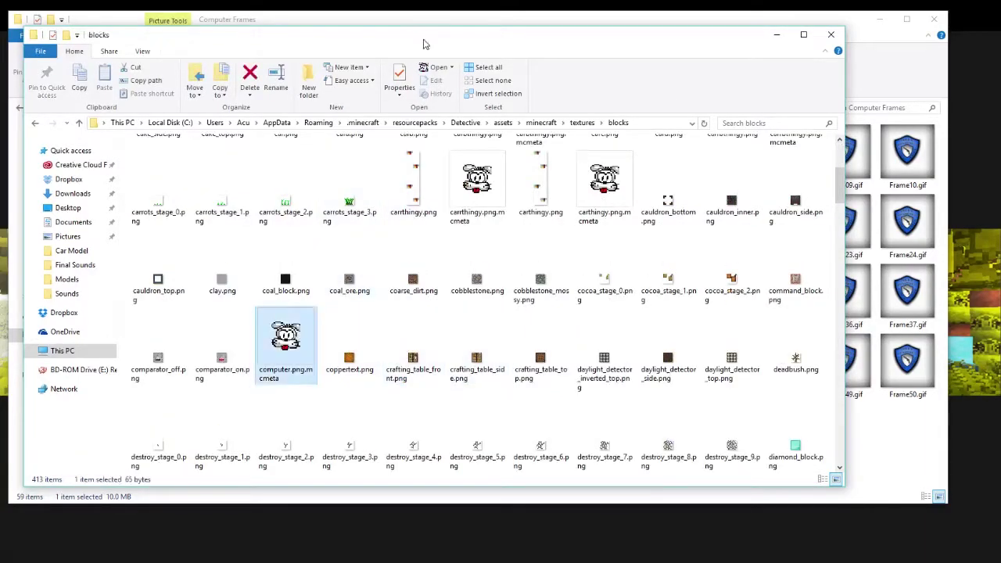
Paste the stitched computer.png badge strip into the blocks folder beside computer.png.mcmeta.
drag(424, 40, 533, 20)
key(alt+Tab)
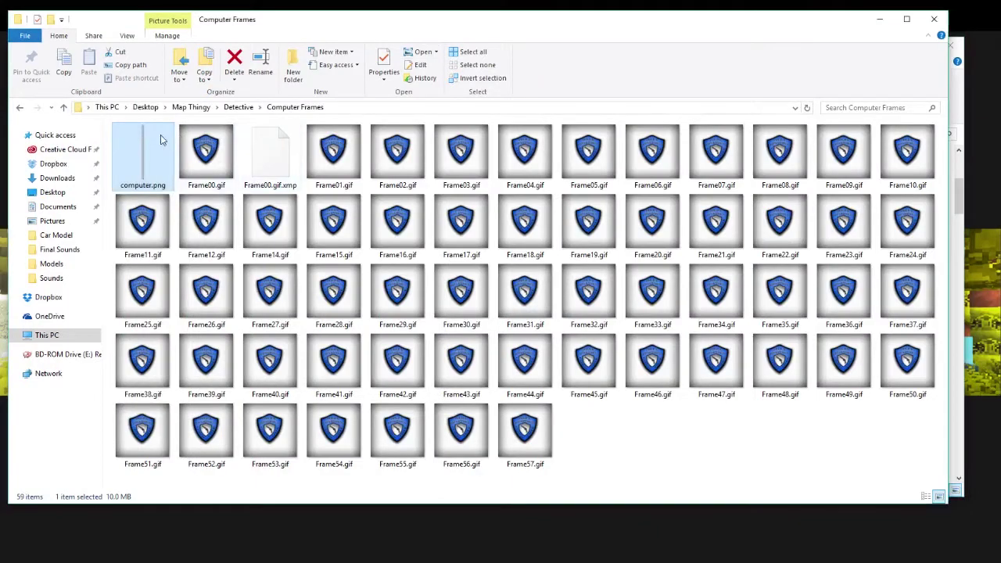
click(870, 23)
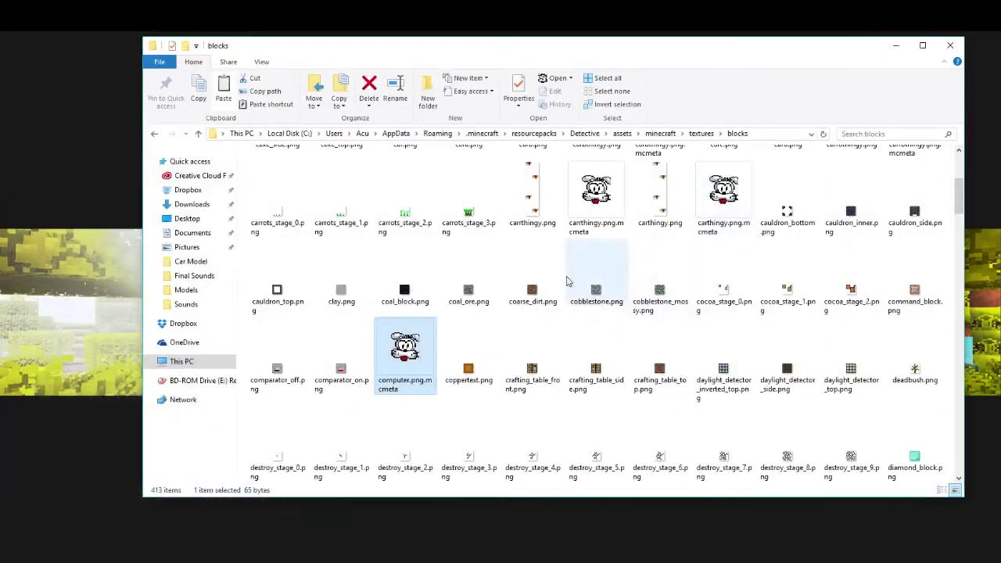
click(253, 283)
key(ctrl+v)
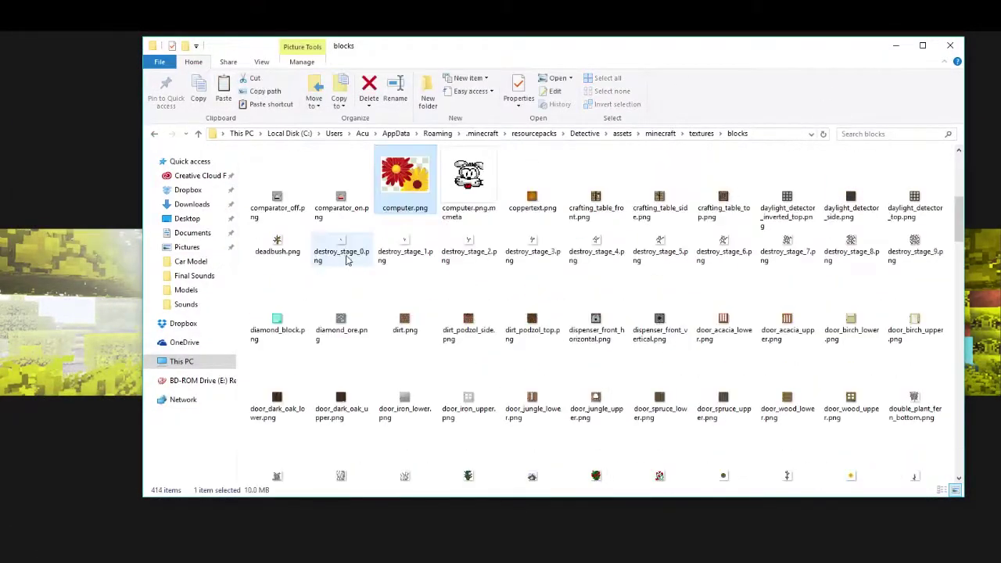
click(452, 174)
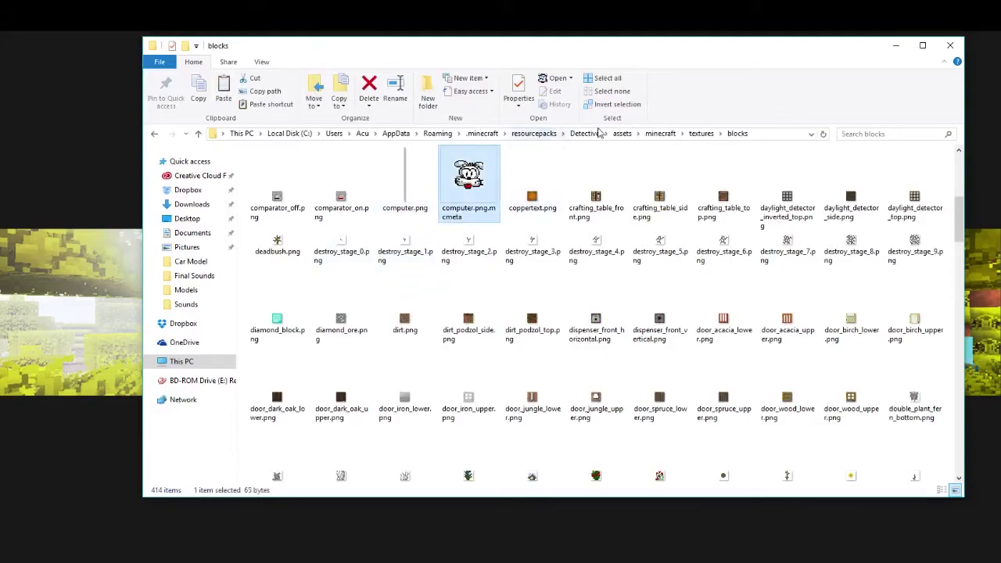
Open models > block > purpur_stairs.json and change texture 4 from blocks/bedrock to blocks/computer.
click(657, 134)
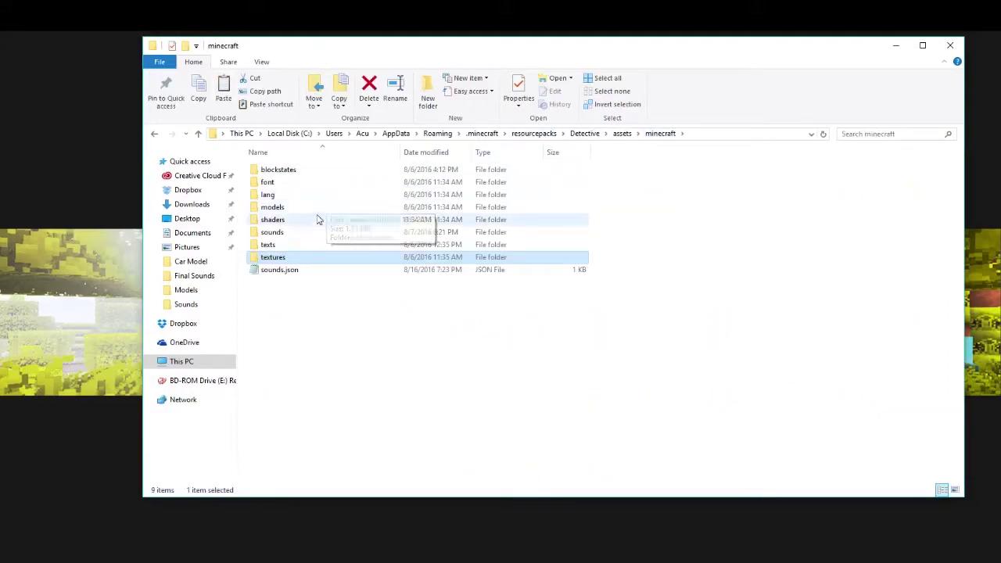
click(317, 210)
double_click(317, 210)
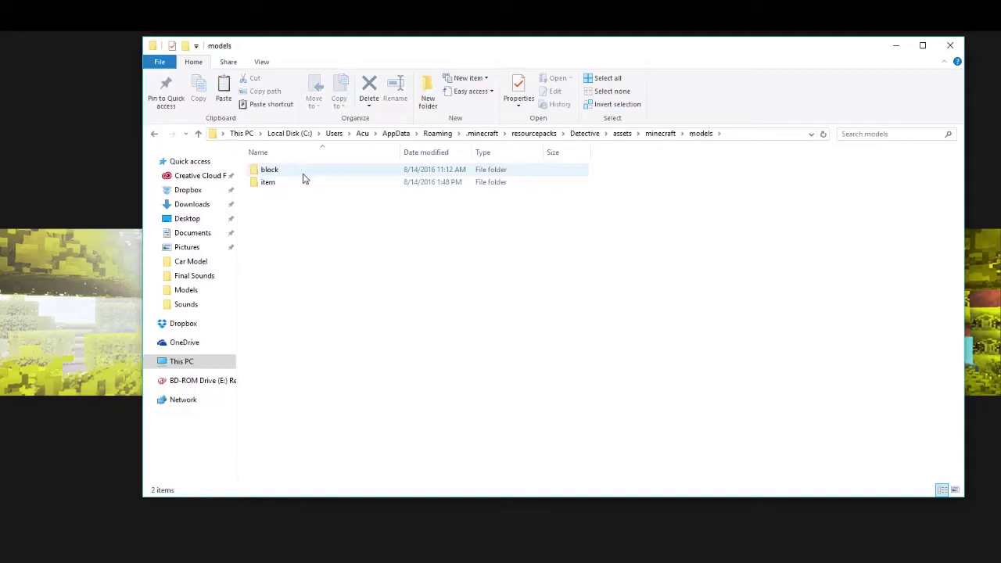
double_click(305, 173)
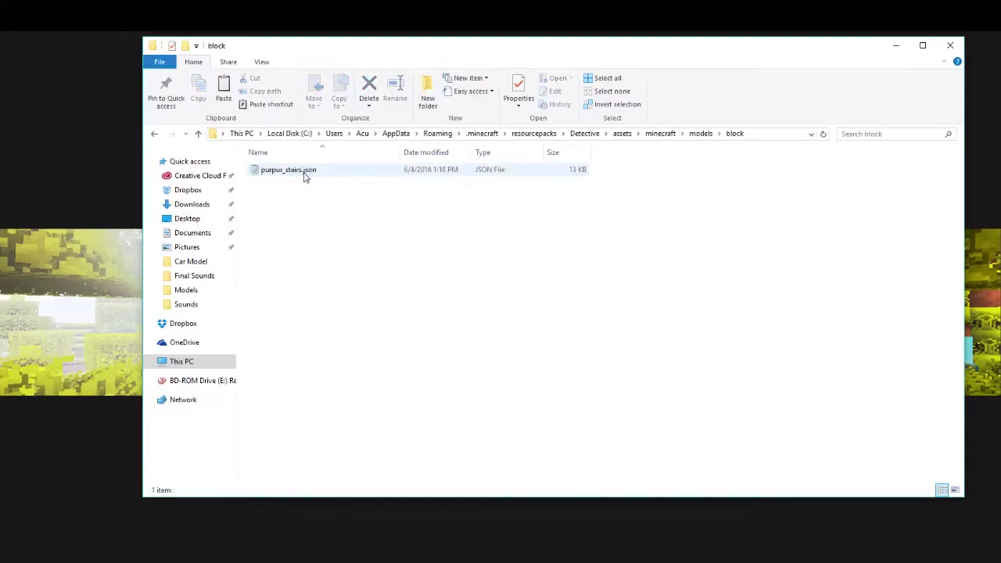
double_click(346, 169)
drag(964, 112, 476, 61)
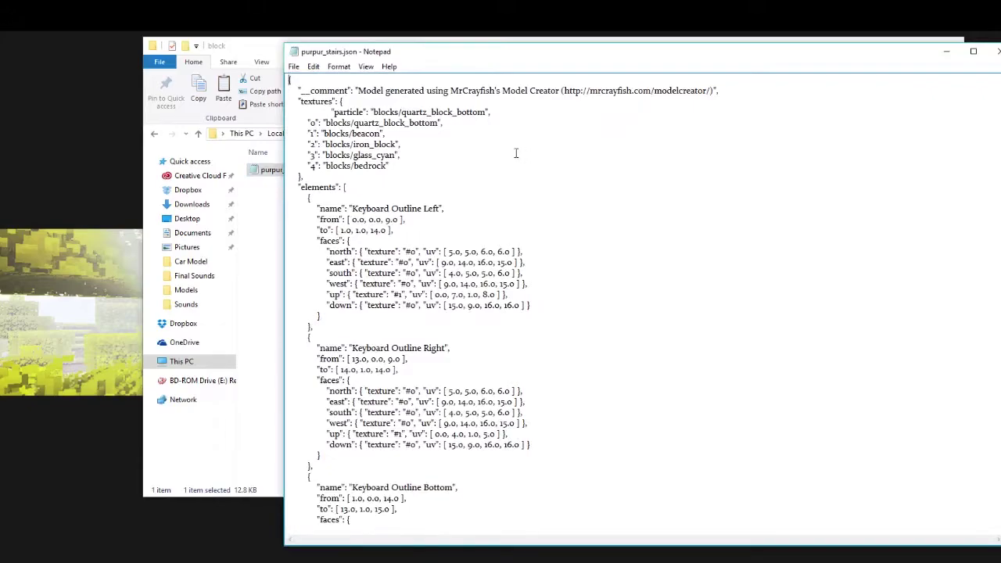
drag(375, 168, 354, 164)
text(comput)
Close the computer.png preview, save and close purpur_stairs.json, then reopen it to verify the edit.
mouse_move(881, 60)
mouse_down()
mouse_move(746, 55)
mouse_move(651, 103)
mouse_move(823, 199)
mouse_move(896, 70)
mouse_up()
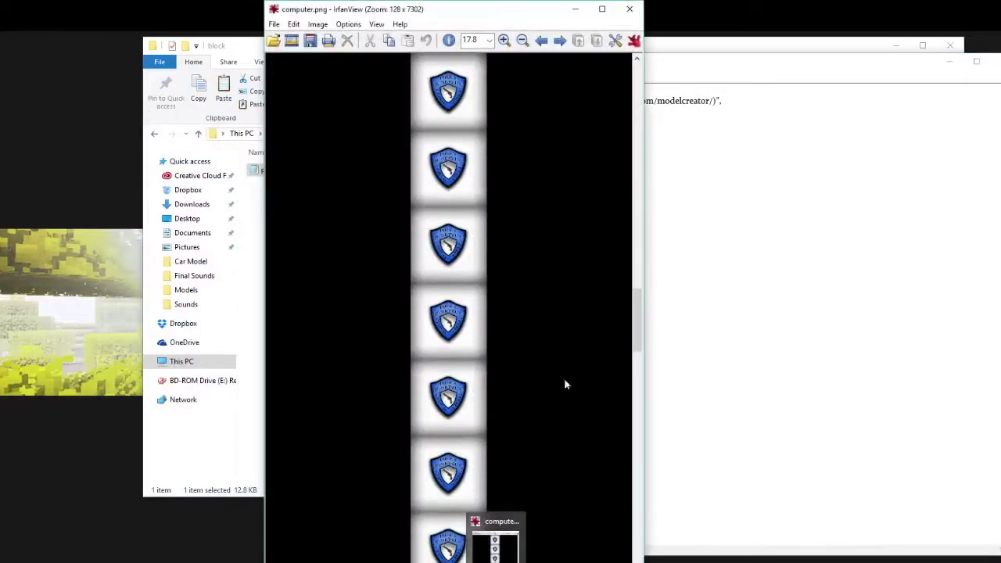
drag(461, 18, 626, 48)
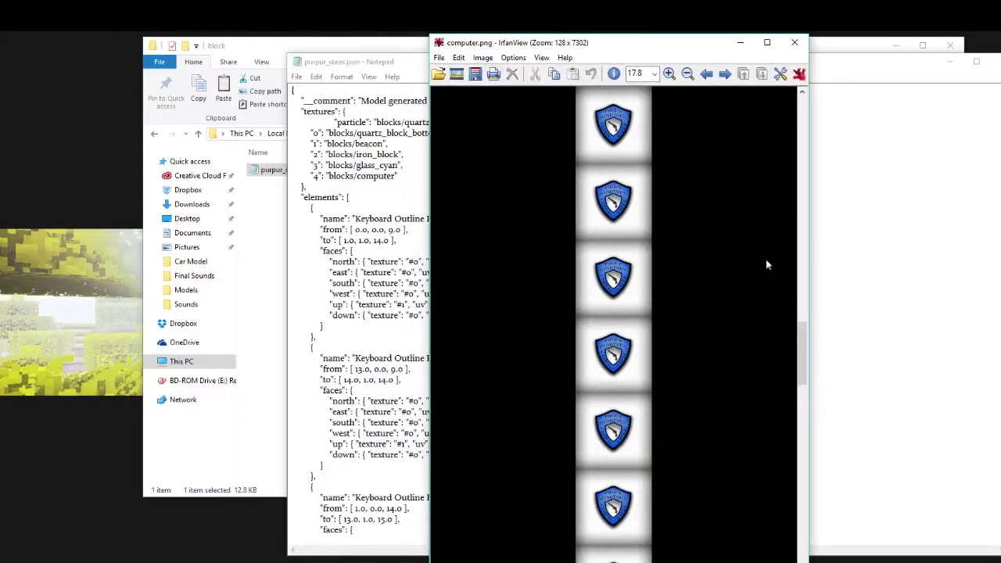
click(795, 43)
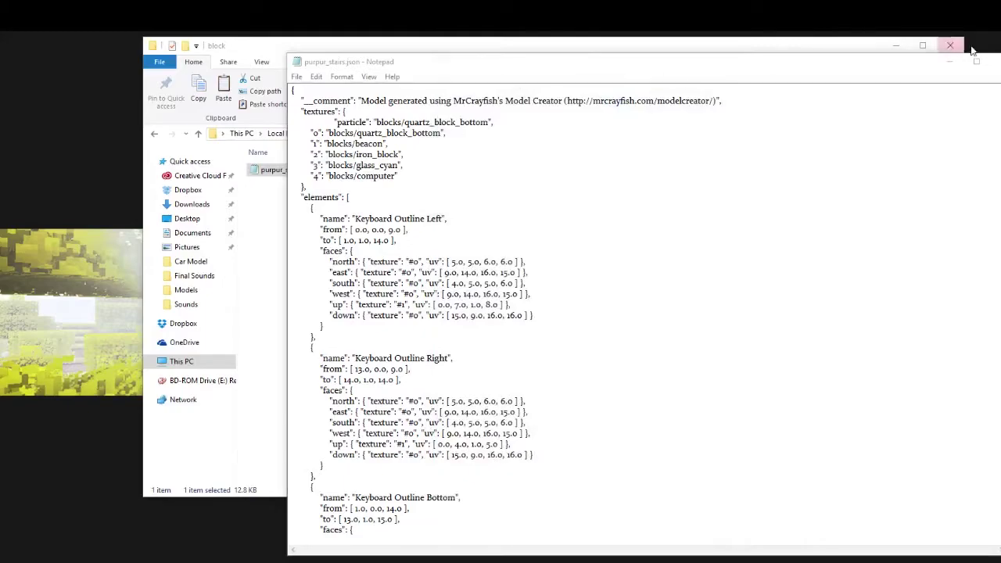
drag(922, 62, 760, 47)
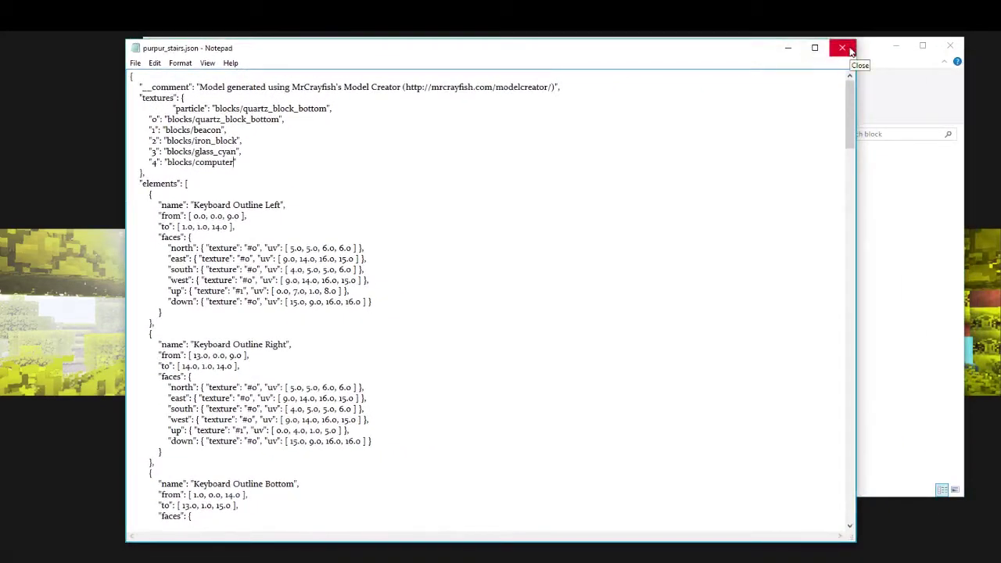
click(842, 48)
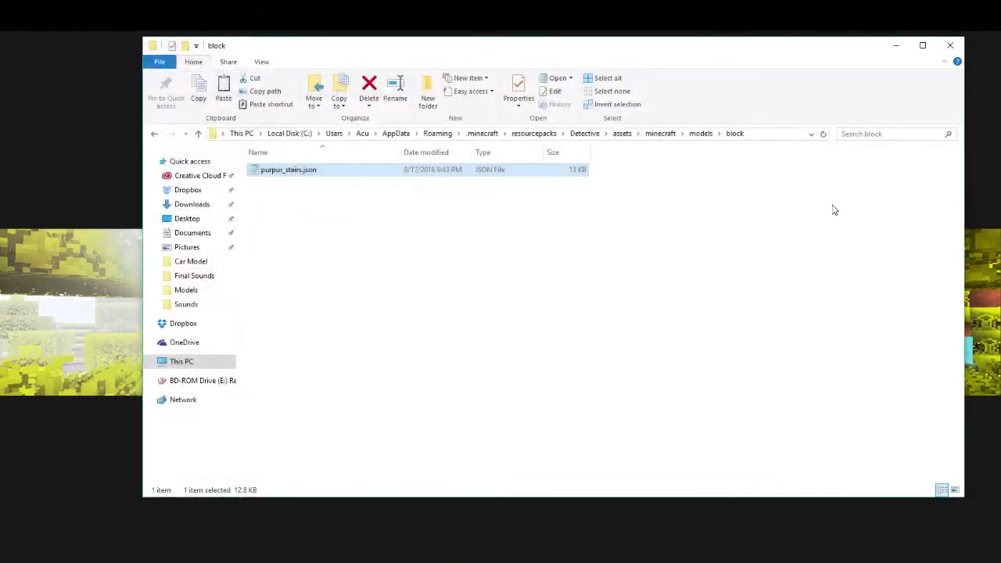
double_click(558, 171)
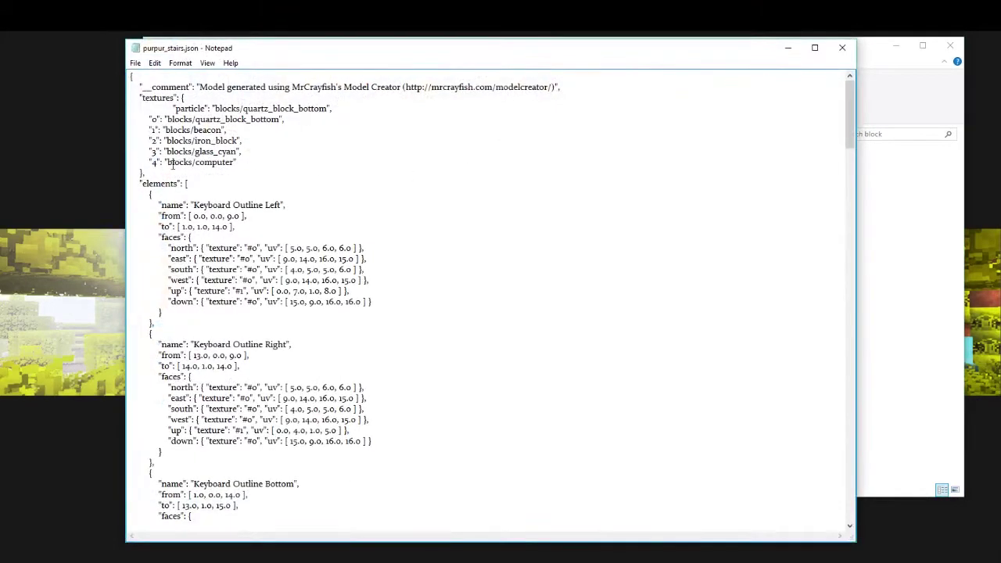
click(842, 48)
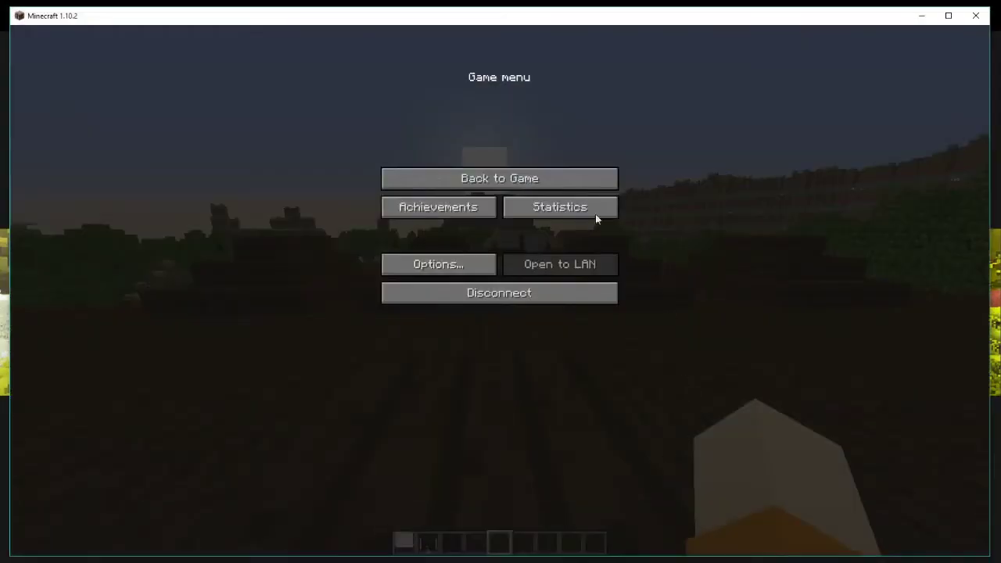
Return to the game, take an F2 screenshot, and reload resource packs with F3+T.
click(500, 176)
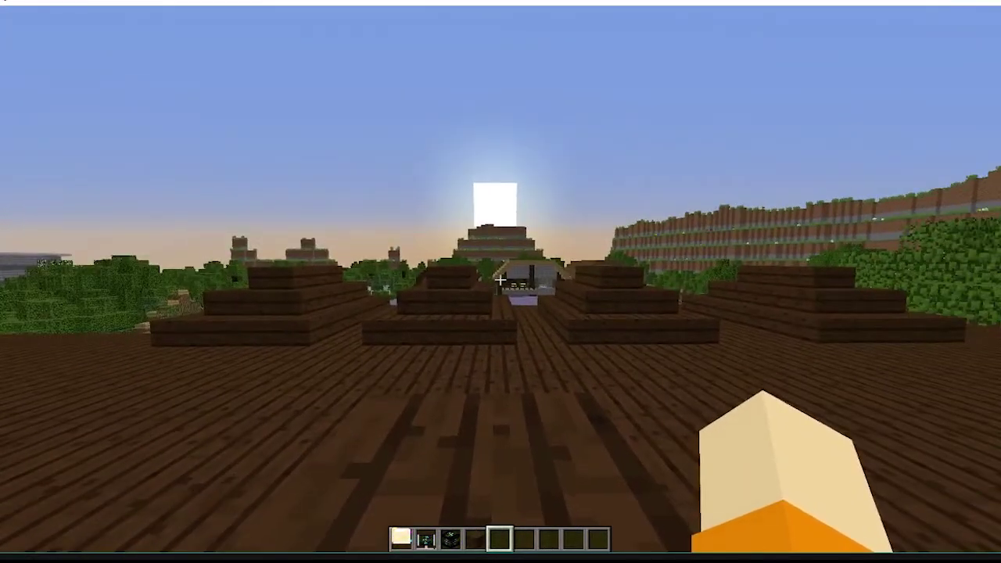
key(F2)
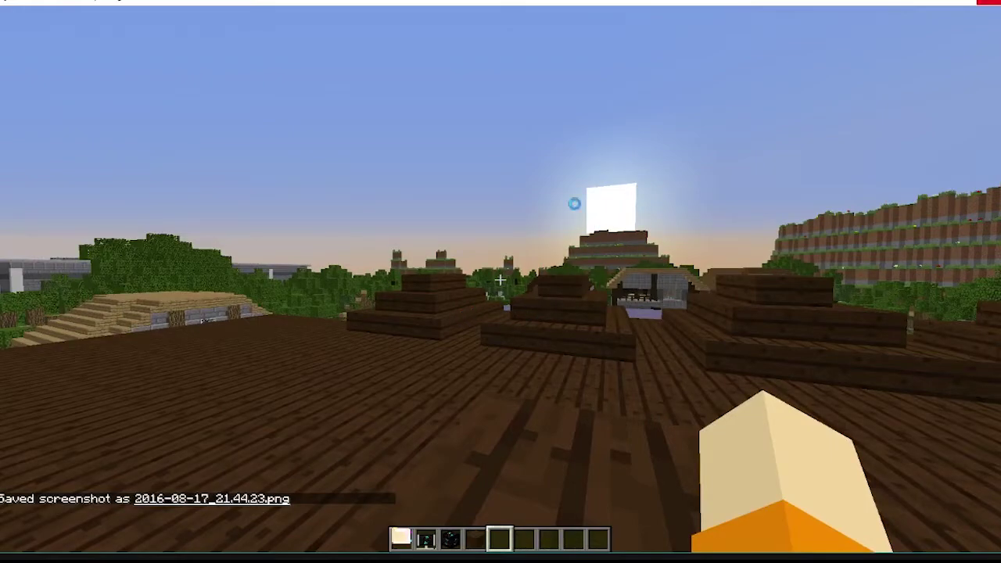
key(F3+t)
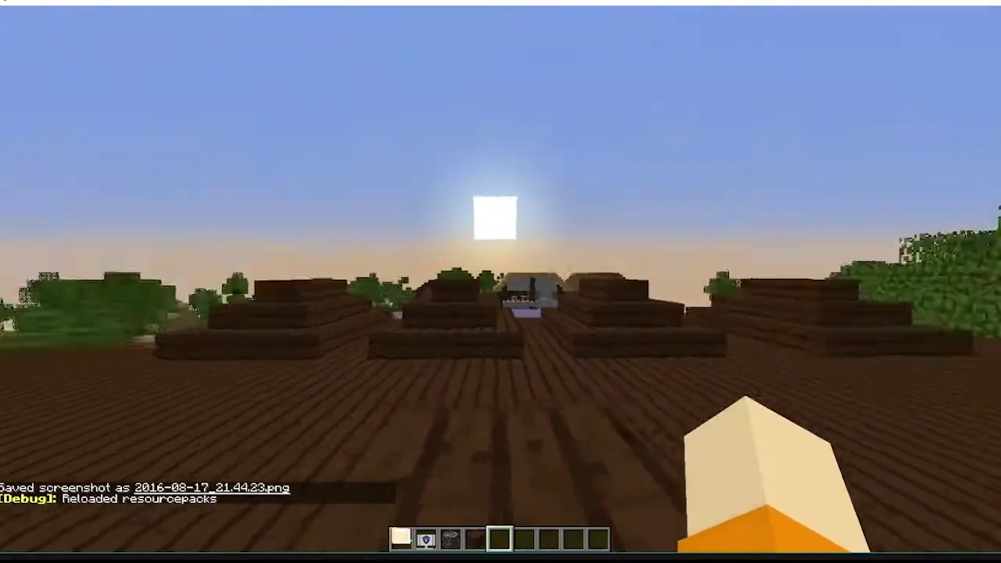
Move up to and back from the computer monitor to inspect the police badge texture.
key(2)
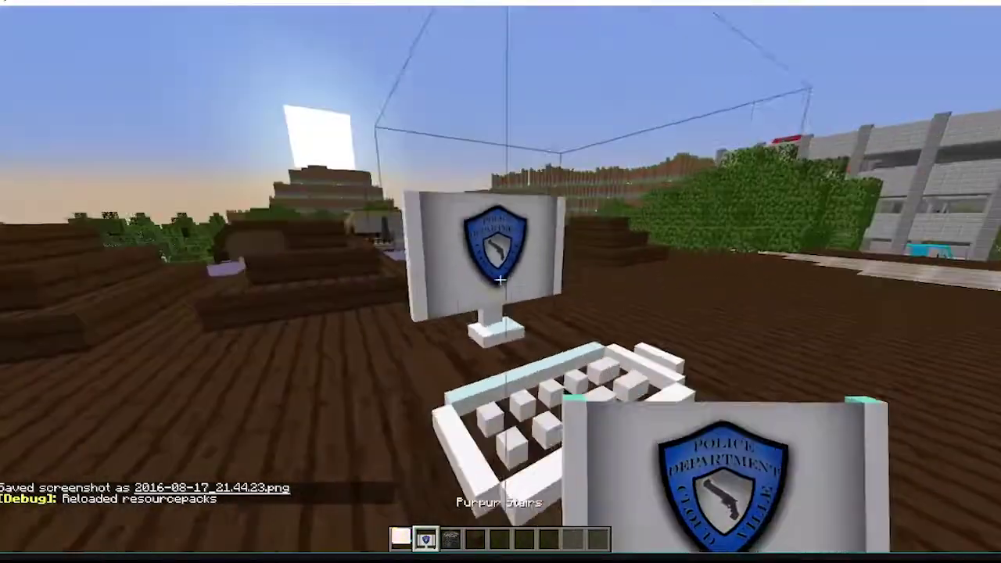
key(c)
key(s)
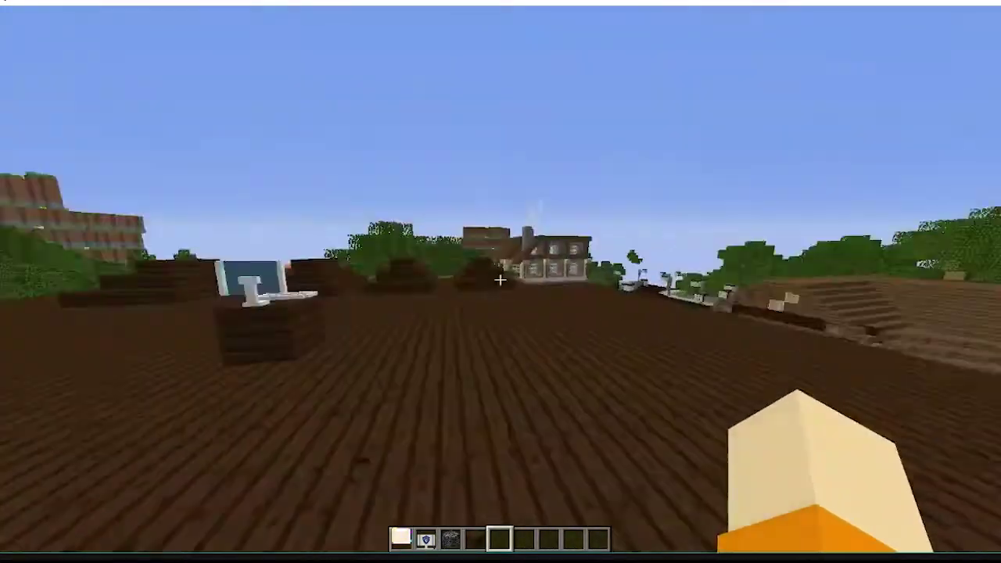
Place a bedrock block on the deck, then walk around to the back of the monitor.
key(3)
right_click(499, 280)
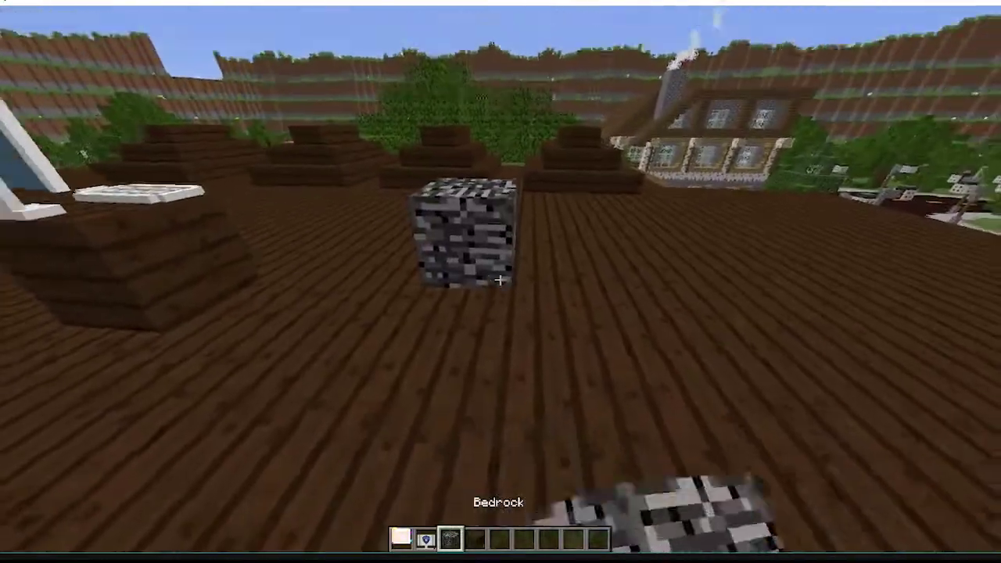
key(1)
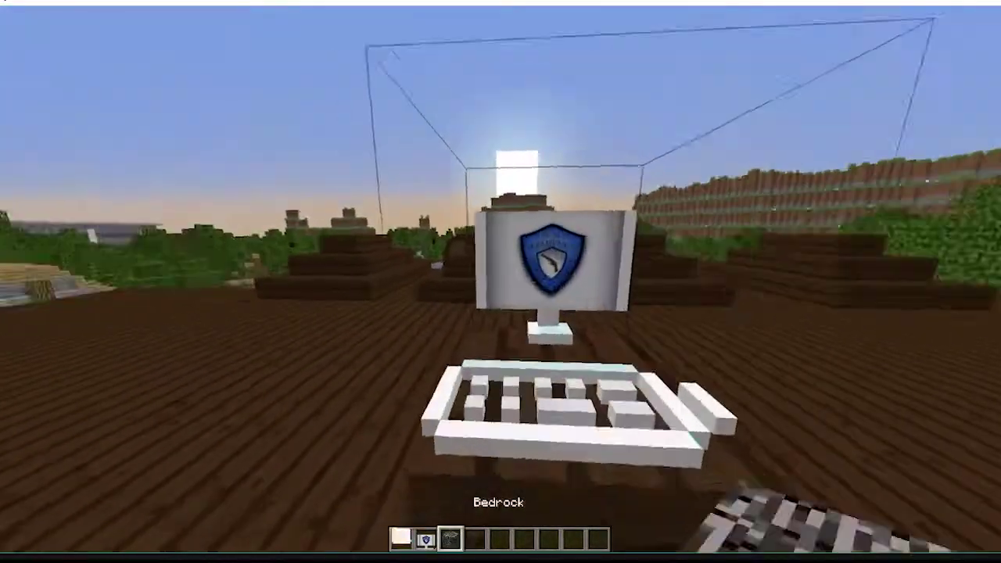
key(5)
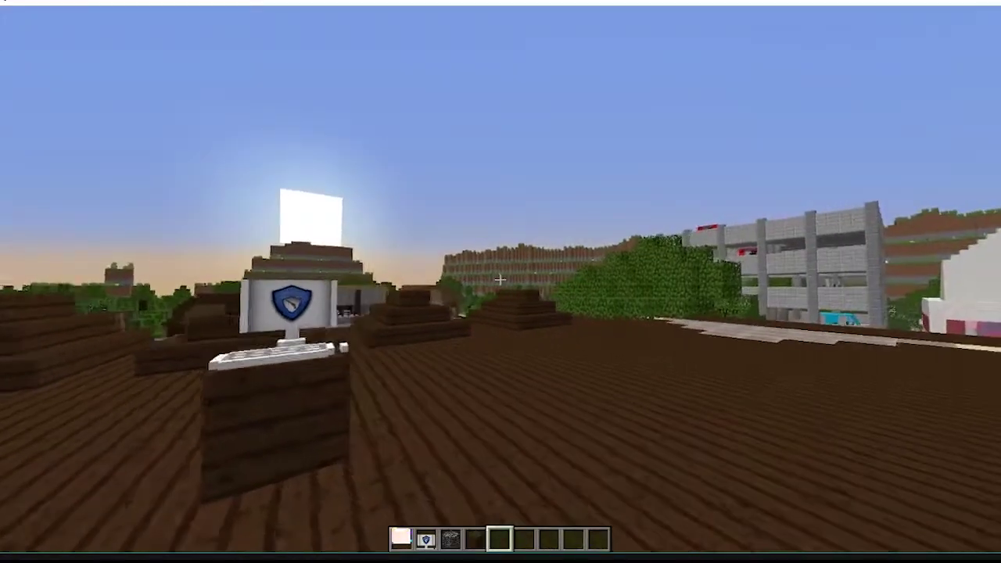
key(w)
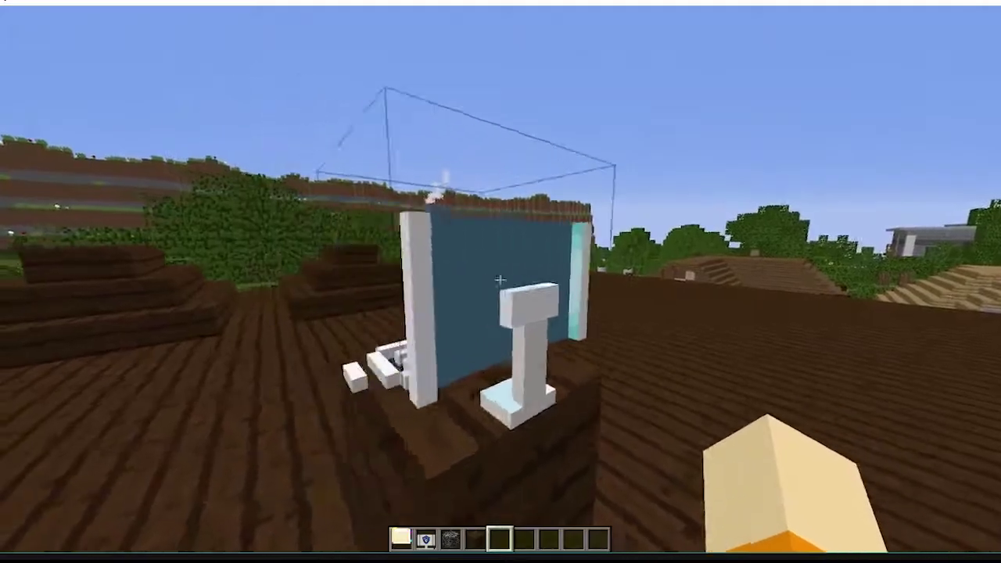